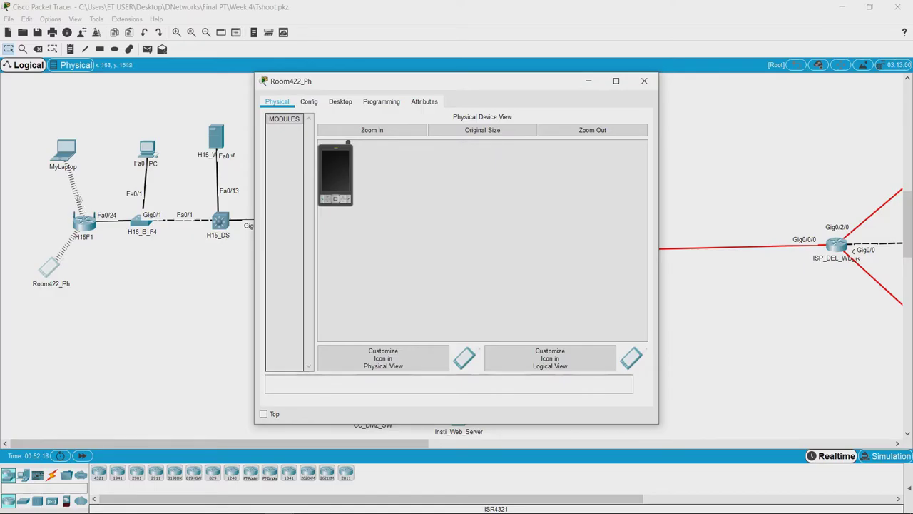
Step: Close the Room422_Ph phone and bring up MyLaptop's Desktop tools page
{"action": "left_click", "coordinate": [66, 160]}
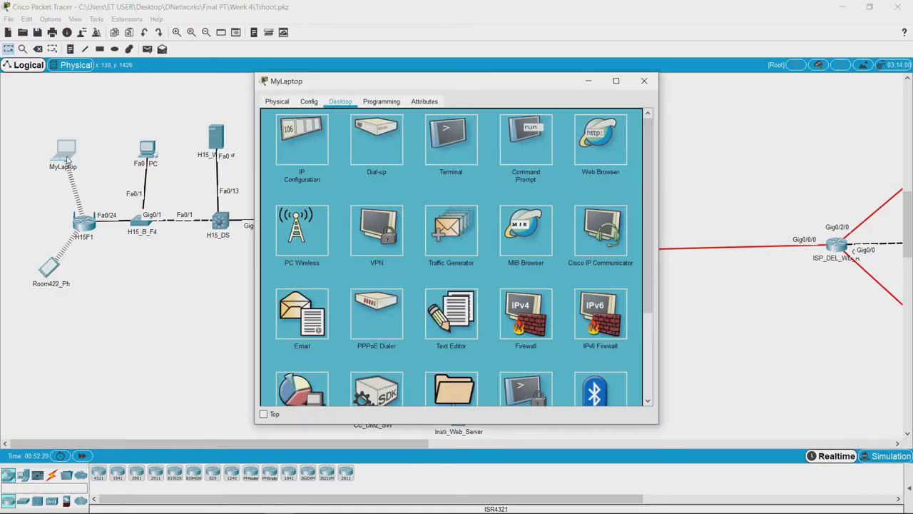
Step: Power-cycle MyLaptop with its Physical-tab power switch so it rejoins H15F1's wireless link
{"action": "left_click", "coordinate": [277, 101]}
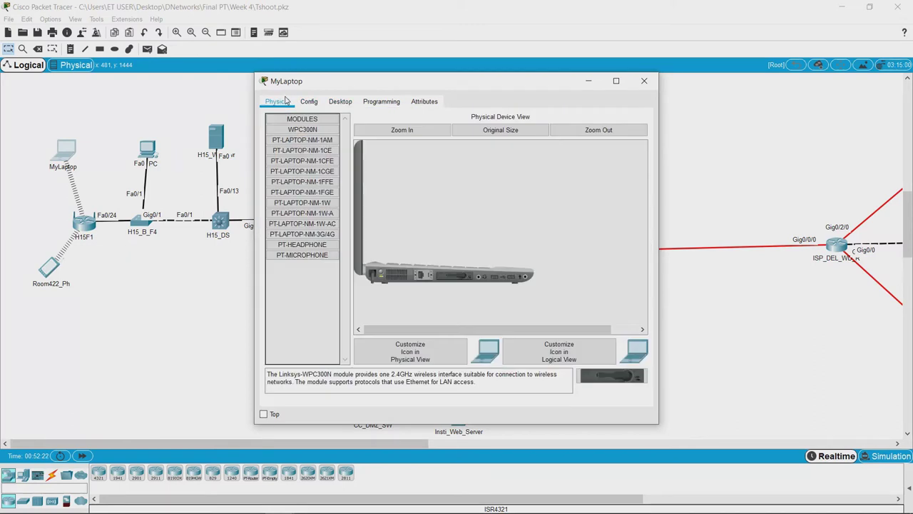
{"action": "left_click", "coordinate": [382, 270]}
{"action": "left_click", "coordinate": [384, 271]}
Step: Try loading 10.10.10.10 in the laptop's web browser; the page stays blank
{"action": "left_click", "coordinate": [341, 101]}
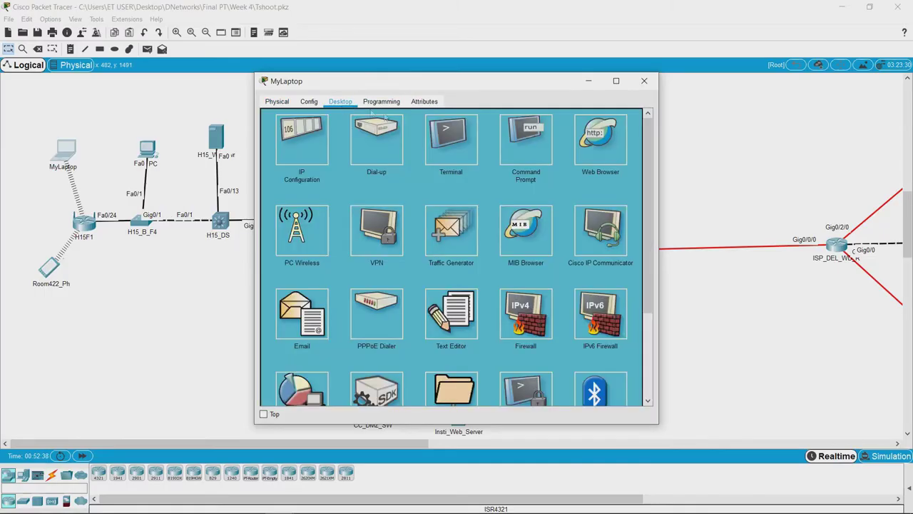
{"action": "left_click", "coordinate": [603, 139]}
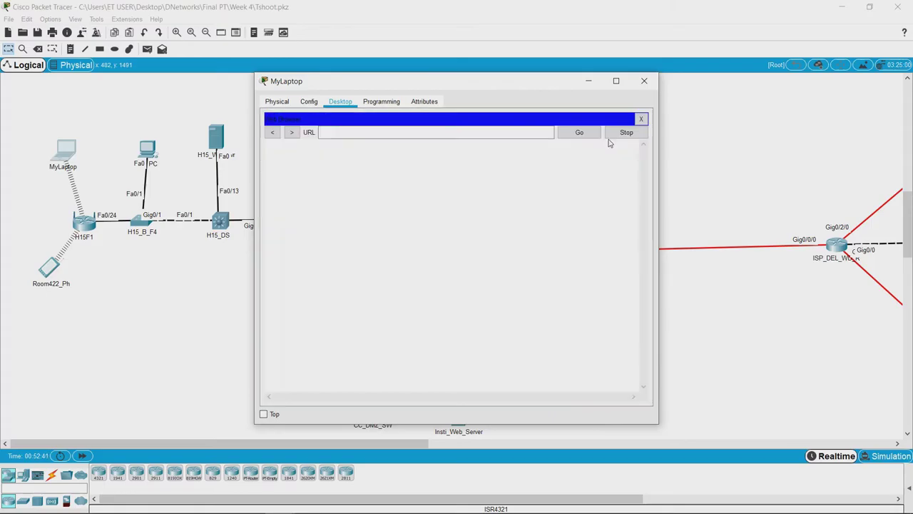
{"action": "left_click", "coordinate": [454, 131]}
{"action": "type", "text": "10"}
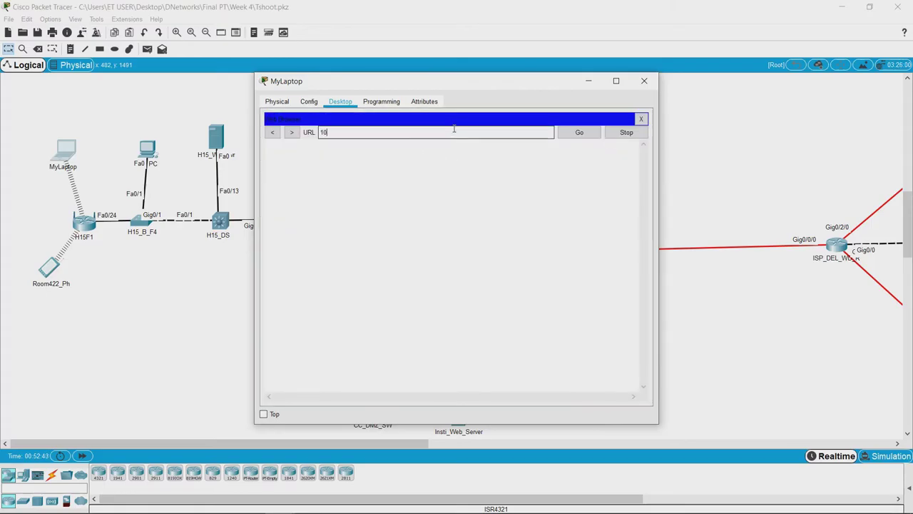
{"action": "type", "text": ".10.10.10"}
{"action": "key", "text": "Return"}
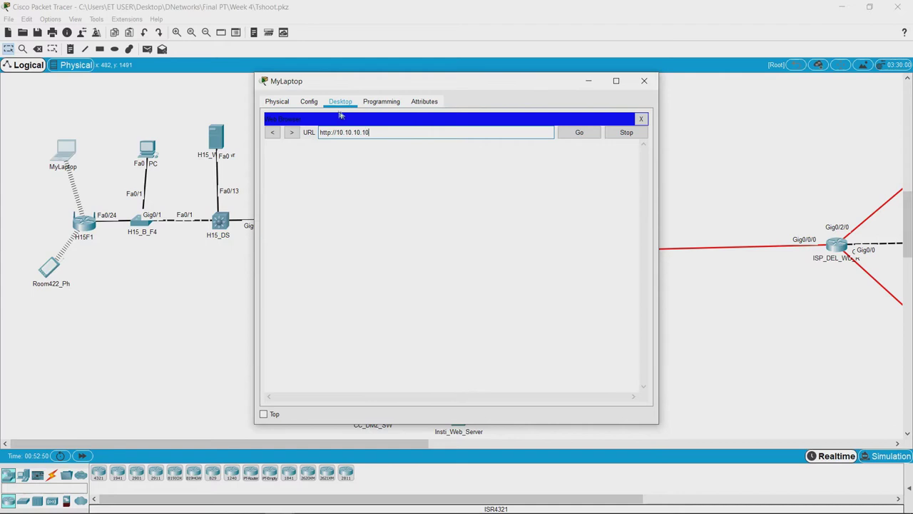
{"action": "left_click", "coordinate": [641, 119]}
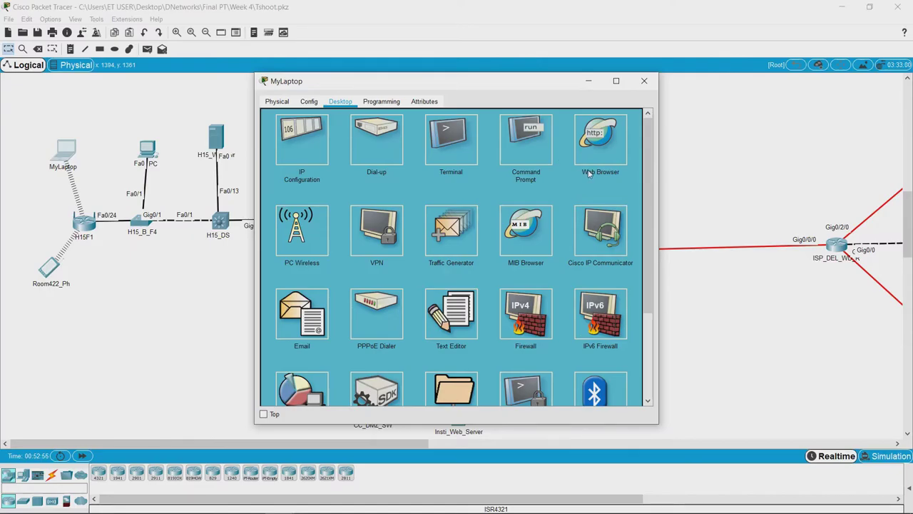
{"action": "left_click", "coordinate": [451, 140]}
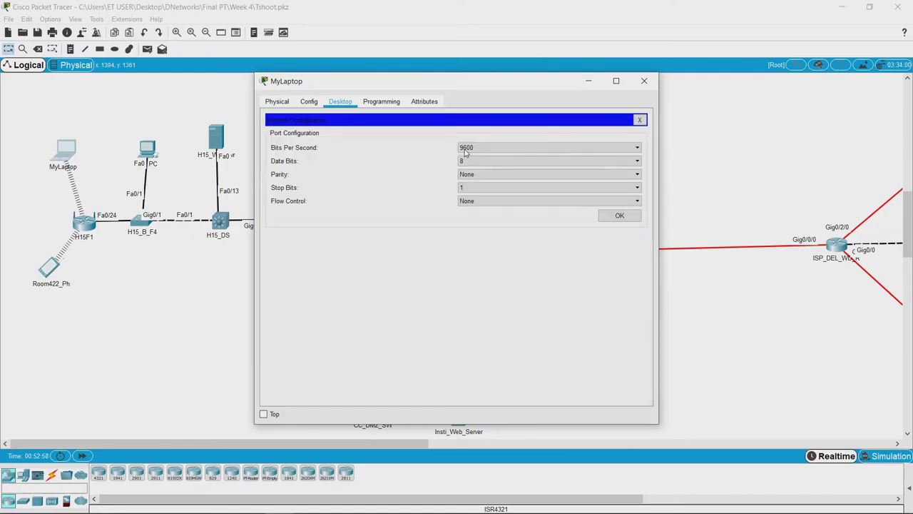
{"action": "left_click", "coordinate": [639, 120]}
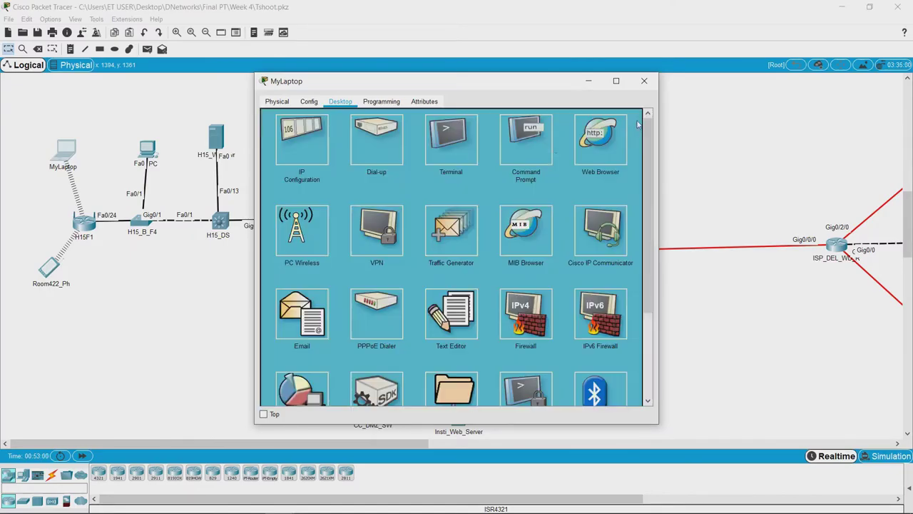
Step: Ping 10.10.10.10 from the laptop's Command Prompt, then stop it with Ctrl+C
{"action": "left_click", "coordinate": [544, 146]}
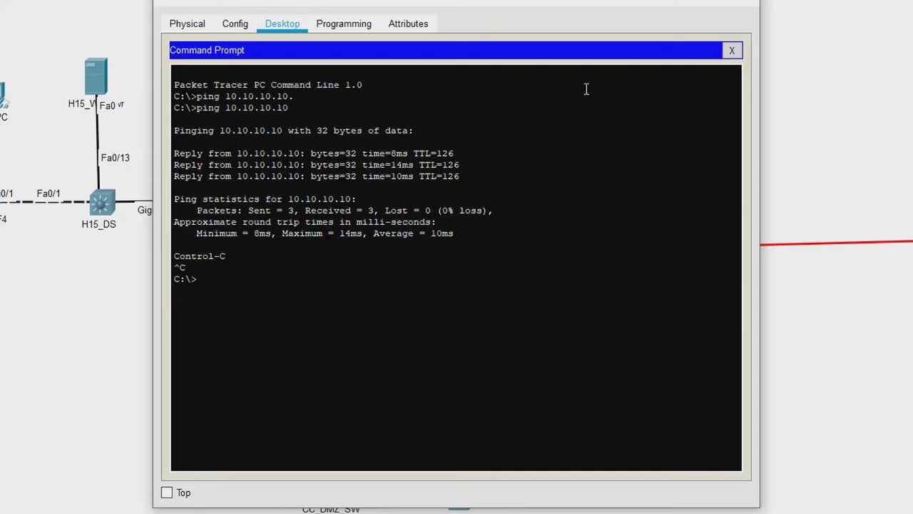
{"action": "key", "text": "Return"}
{"action": "key", "text": "Return"}
{"action": "type", "text": "ping 10.10.10.10"}
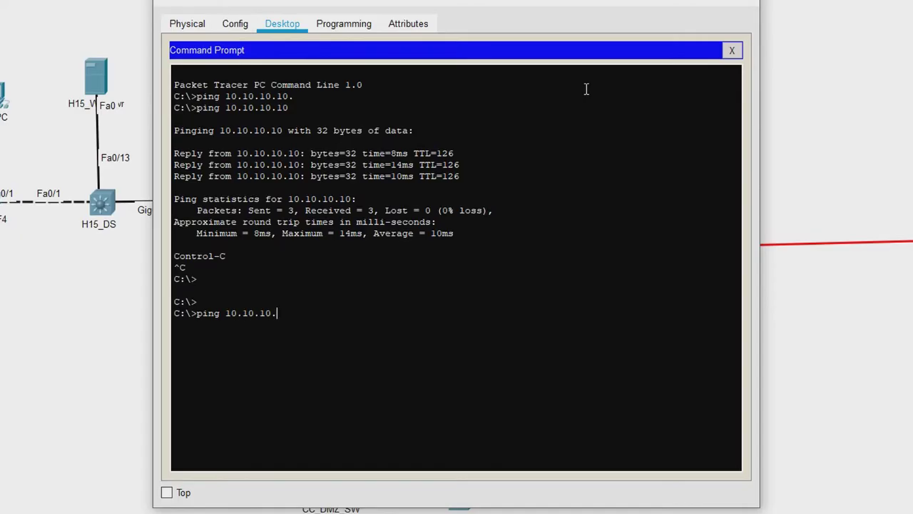
{"action": "key", "text": "Return"}
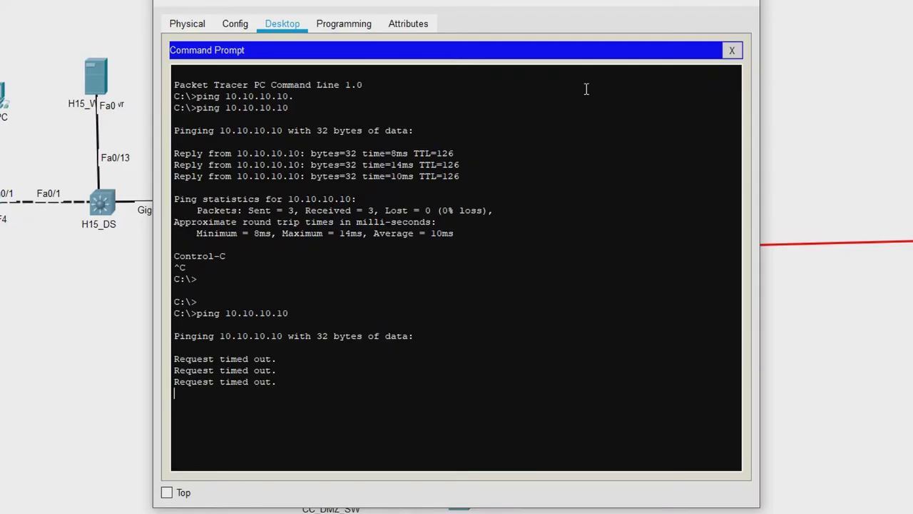
{"action": "key", "text": "ctrl+c"}
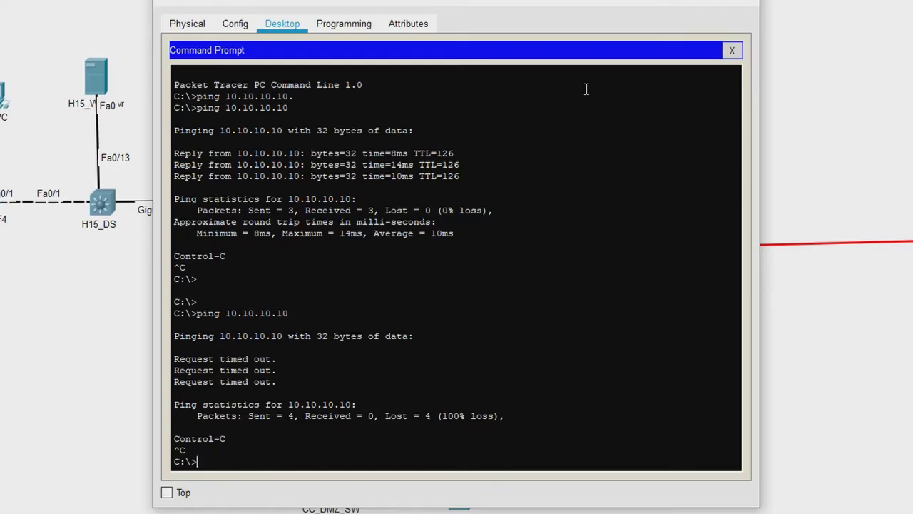
Step: Ping 172.16.0.1 from the laptop; the requests time out
{"action": "type", "text": "172.16.0.1"}
{"action": "key", "text": "Home"}
{"action": "type", "text": "ping"}
{"action": "key", "text": "Return"}
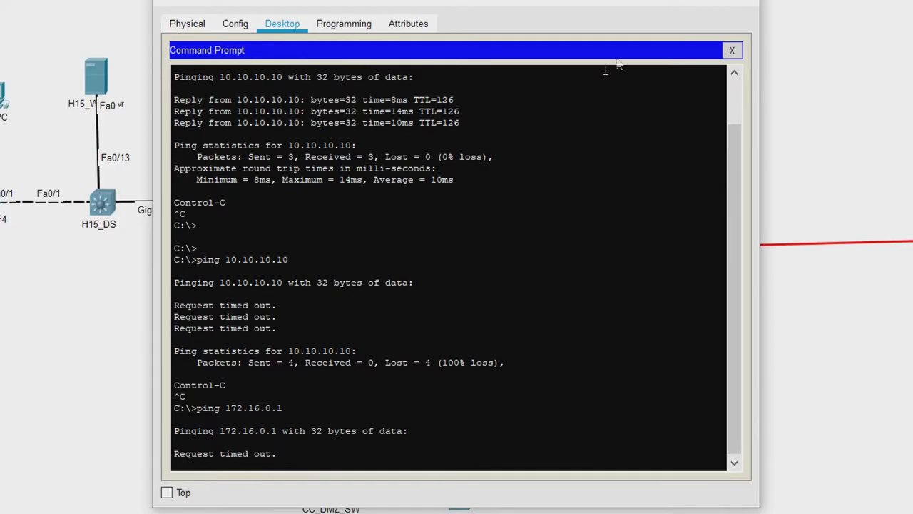
Step: Load 10.10.10.10 in Room422_Ph's web browser, which stays blank, then close the phone
{"action": "left_click", "coordinate": [734, 55]}
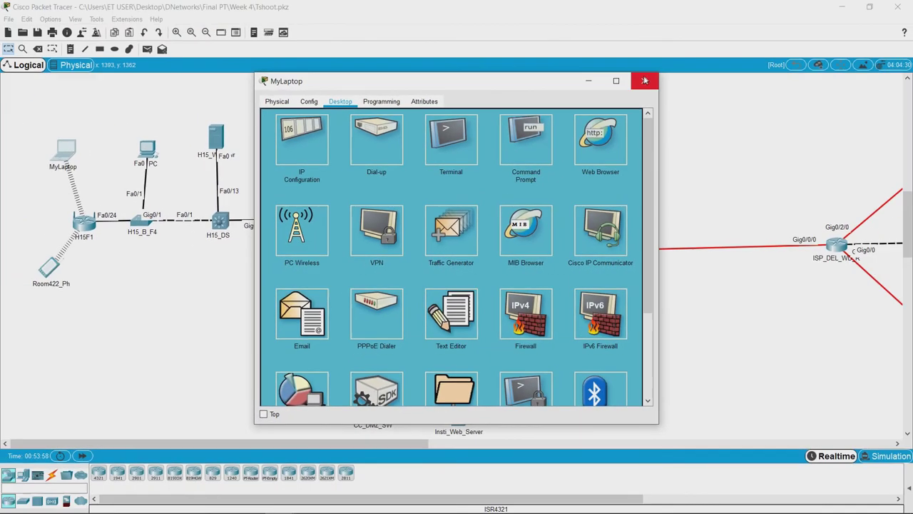
{"action": "left_click", "coordinate": [646, 80]}
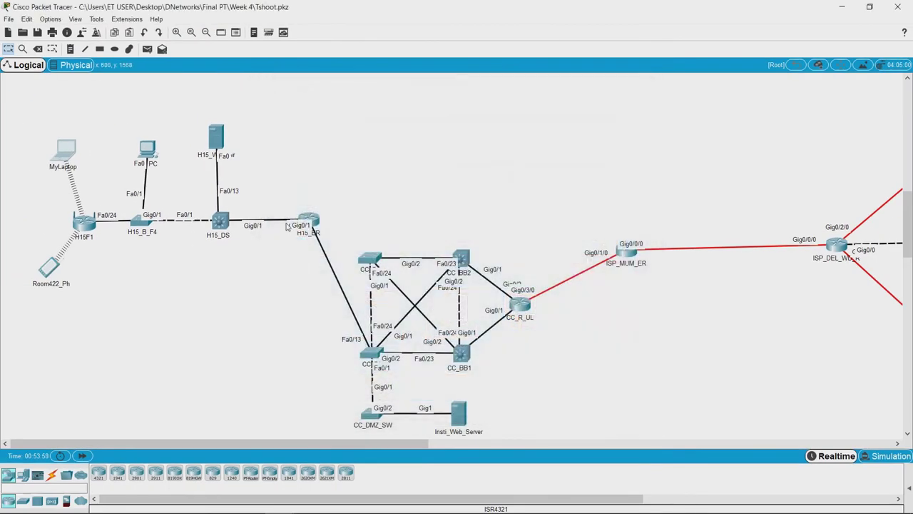
{"action": "left_click", "coordinate": [44, 272]}
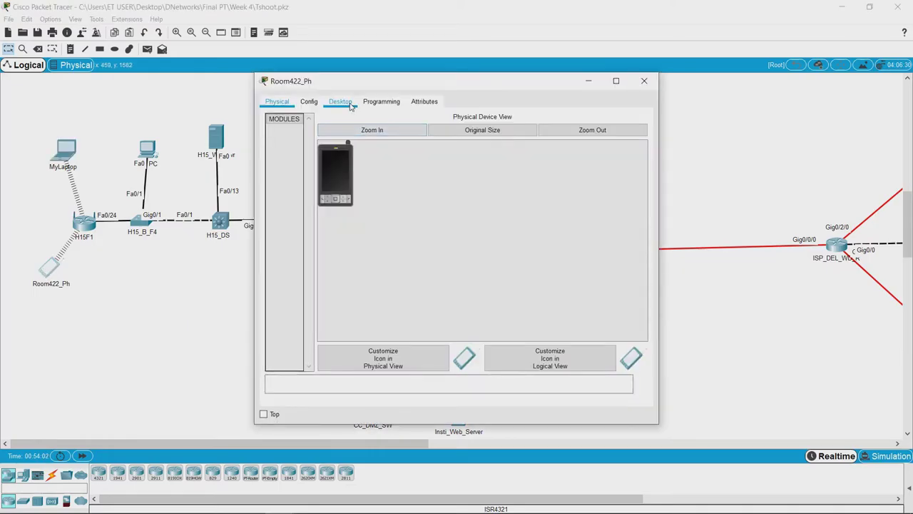
{"action": "left_click", "coordinate": [341, 102]}
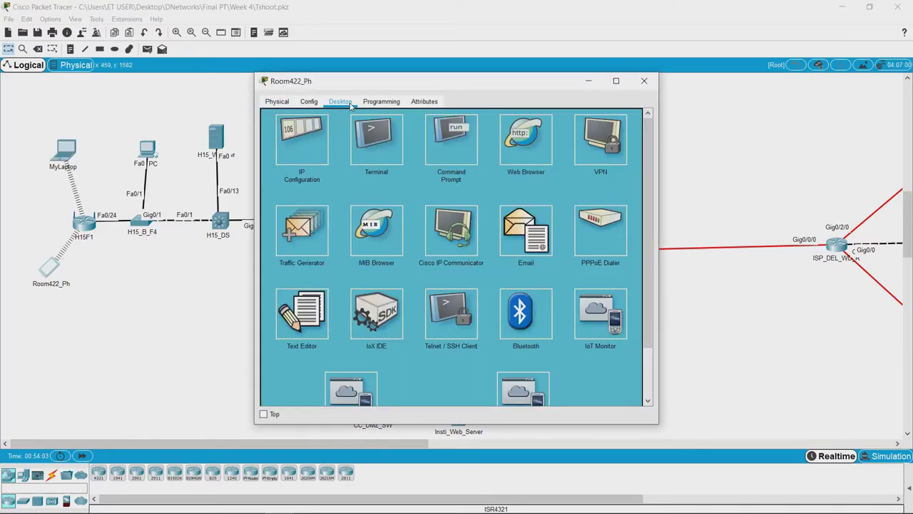
{"action": "left_click", "coordinate": [528, 133]}
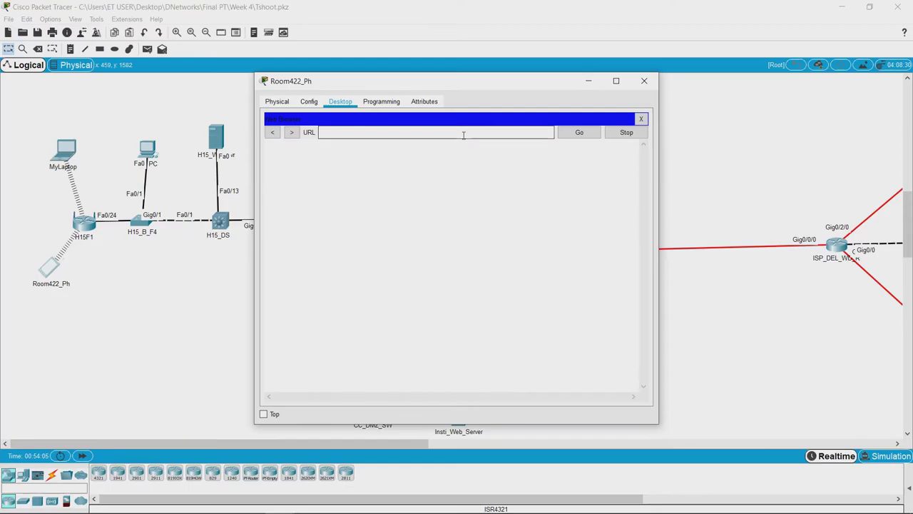
{"action": "type", "text": "10.10.10"}
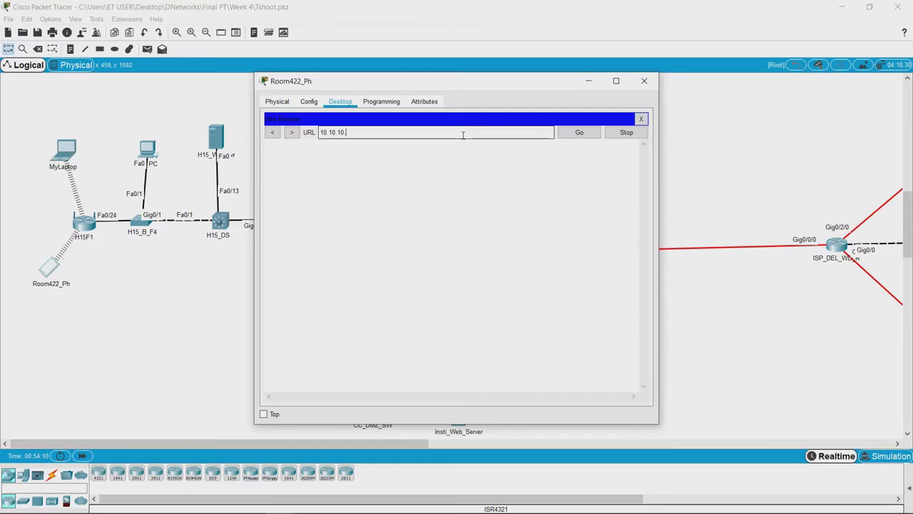
{"action": "type", "text": ".10"}
{"action": "key", "text": "Return"}
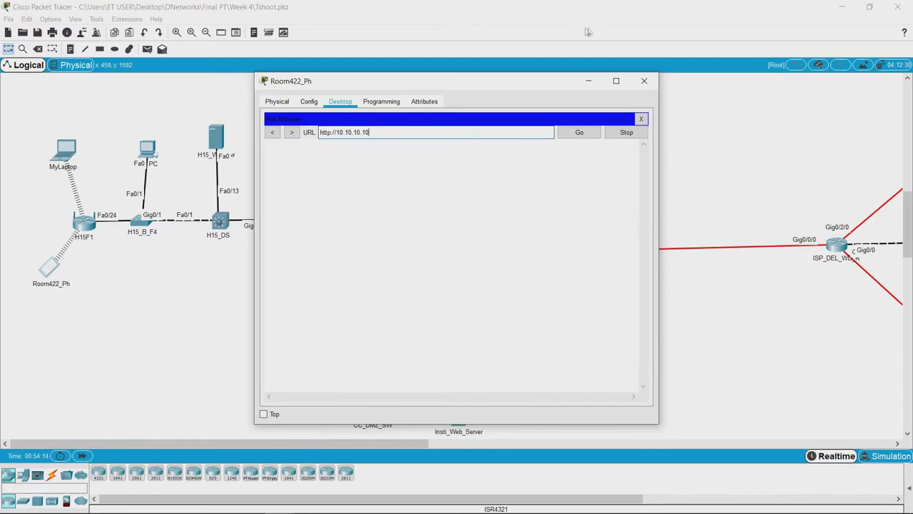
{"action": "left_click", "coordinate": [645, 80]}
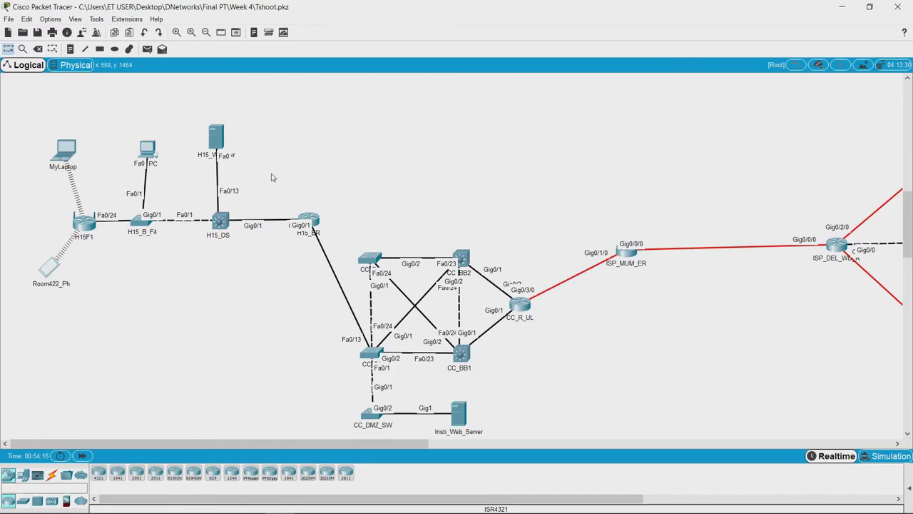
Step: Load 10.10.10.10 in My PC's browser, showing the Insti Network welcome page, then close it
{"action": "left_click", "coordinate": [147, 148]}
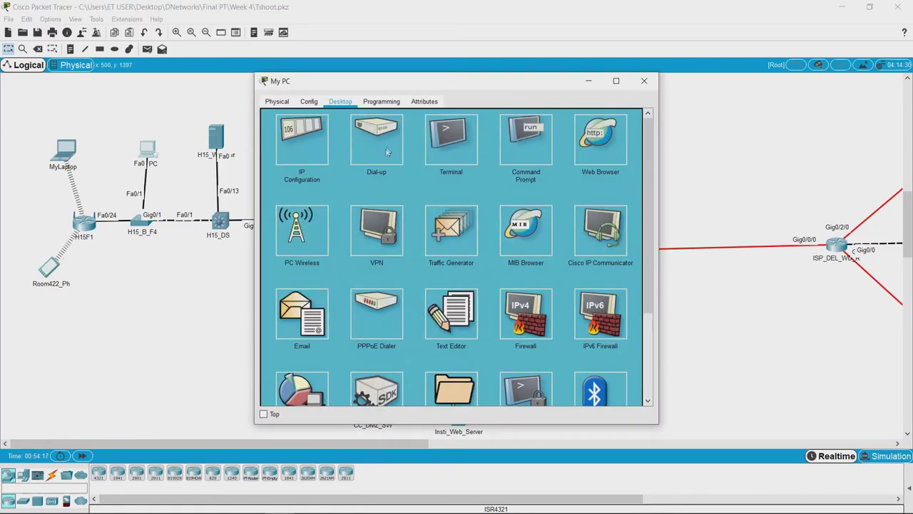
{"action": "left_click", "coordinate": [592, 140]}
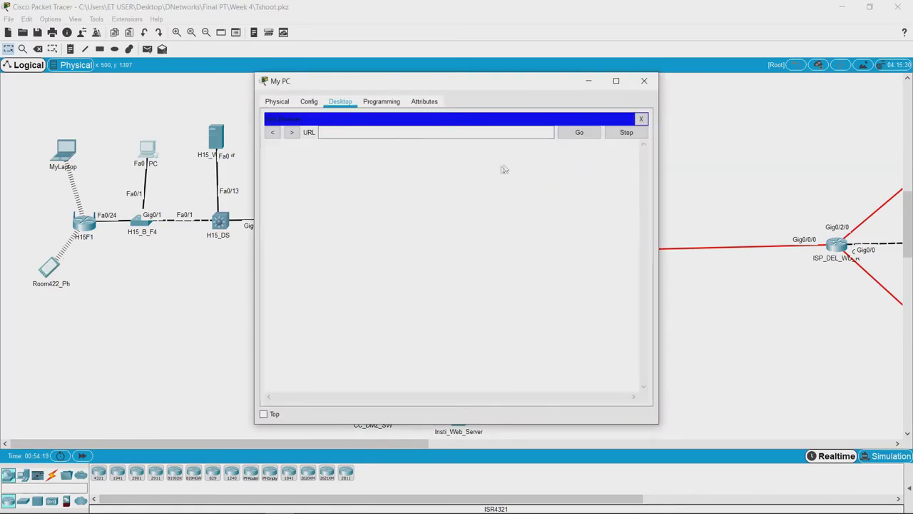
{"action": "left_click", "coordinate": [439, 134]}
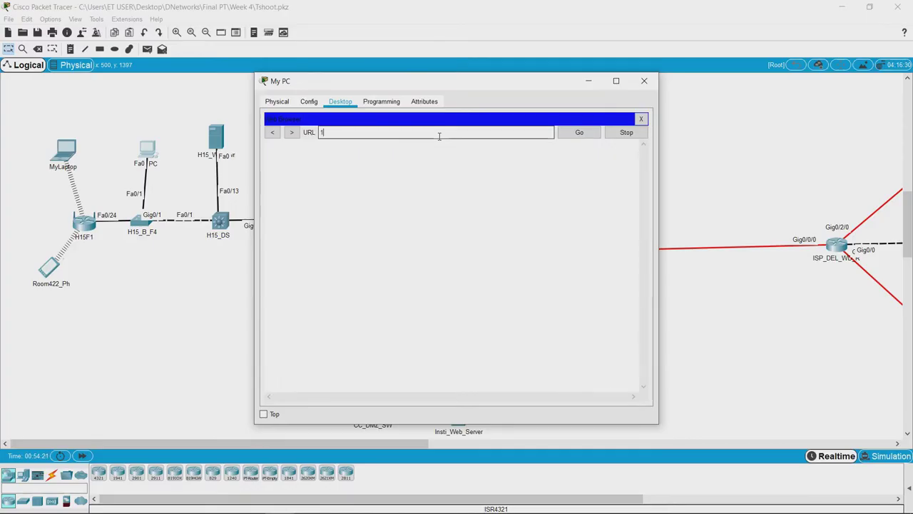
{"action": "type", "text": "10.10.10.10"}
{"action": "key", "text": "Return"}
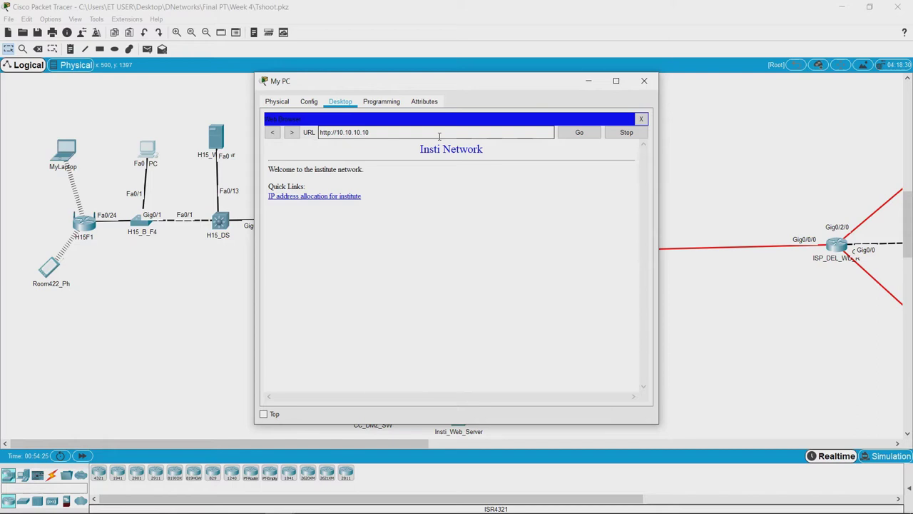
{"action": "left_click", "coordinate": [645, 82]}
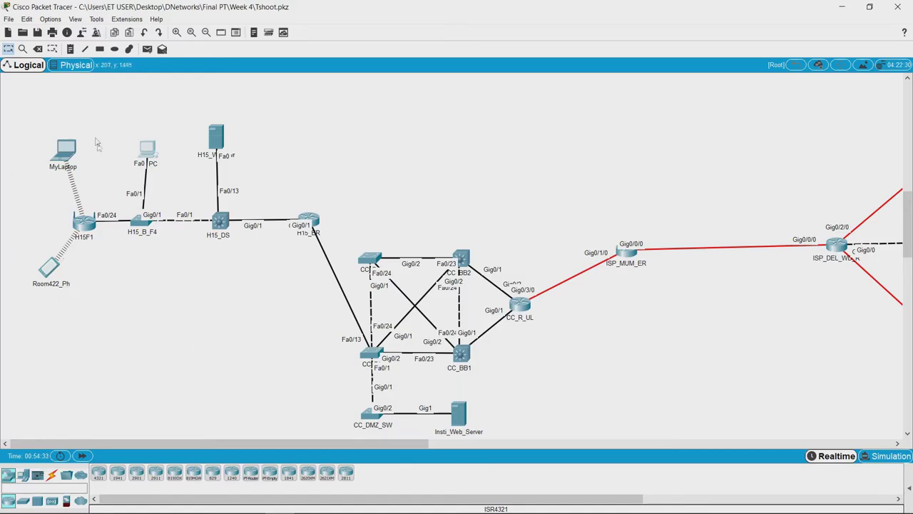
{"action": "left_click_drag", "start_coordinate": [49, 268], "coordinate": [88, 305]}
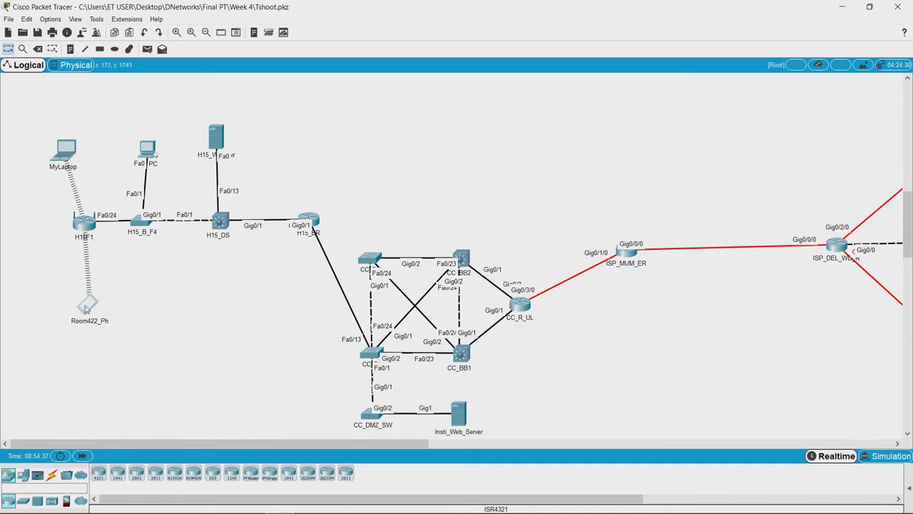
{"action": "left_click_drag", "start_coordinate": [87, 305], "coordinate": [57, 286]}
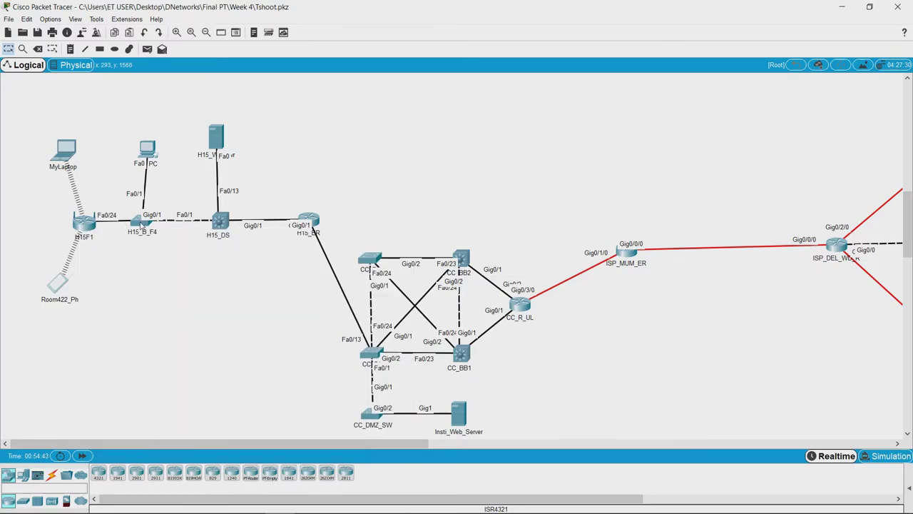
{"action": "left_click_drag", "start_coordinate": [140, 228], "coordinate": [177, 224]}
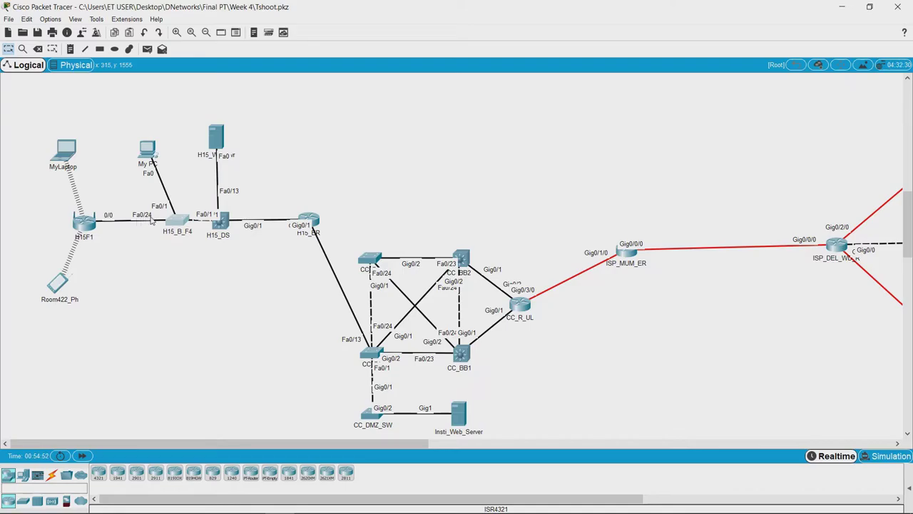
Step: Inspect the H15 Server Room rack's cabling in Physical view, then return to Logical view
{"action": "mouse_move", "coordinate": [176, 225]}
{"action": "left_click", "coordinate": [76, 65]}
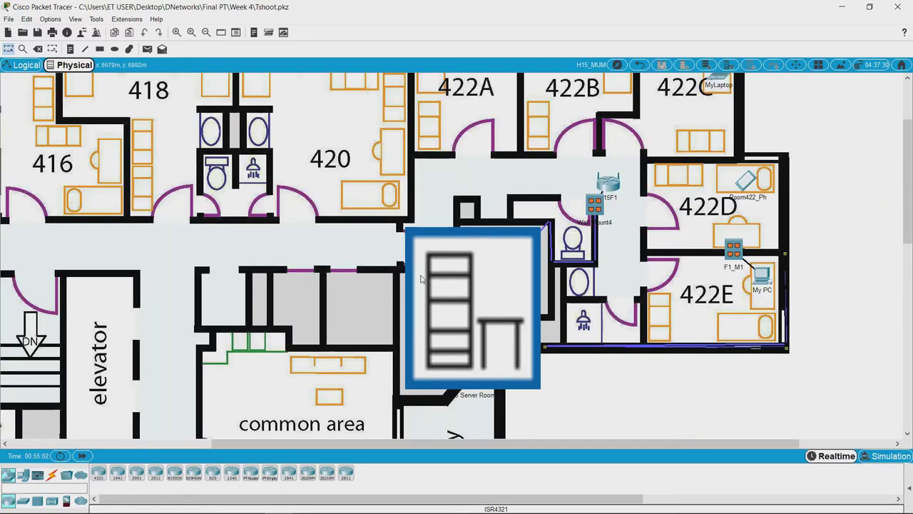
{"action": "left_click", "coordinate": [448, 300]}
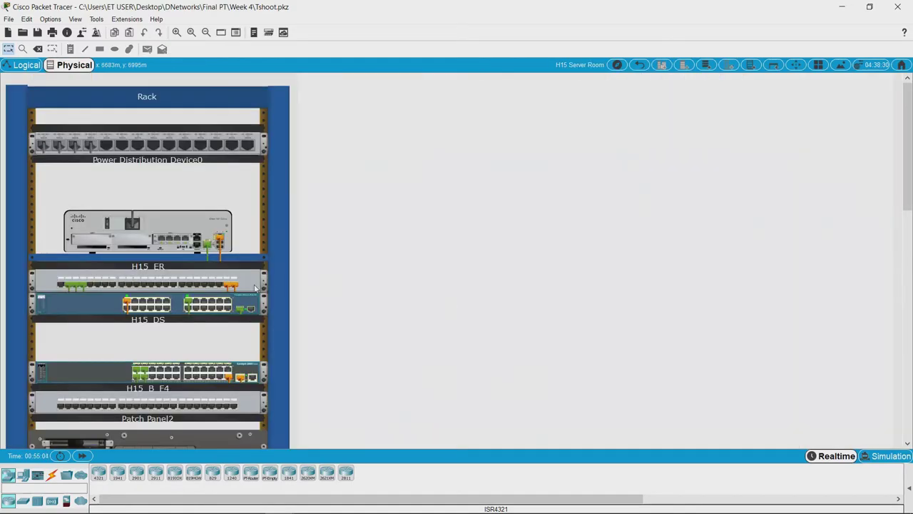
{"action": "scroll", "coordinate": [254, 289], "scroll_direction": "down", "scroll_amount": 1}
{"action": "scroll", "coordinate": [255, 289], "scroll_direction": "down", "scroll_amount": 1}
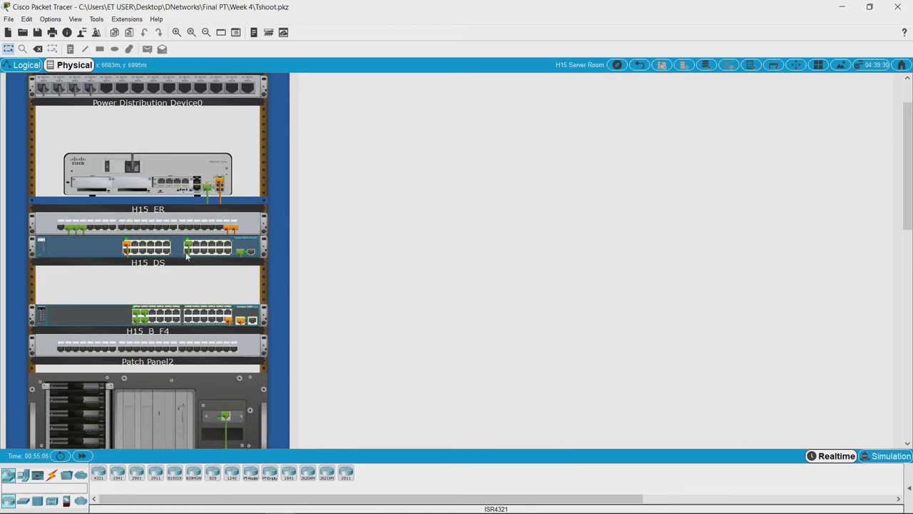
{"action": "scroll", "coordinate": [182, 214], "scroll_direction": "down", "scroll_amount": 2}
{"action": "mouse_move", "coordinate": [190, 190]}
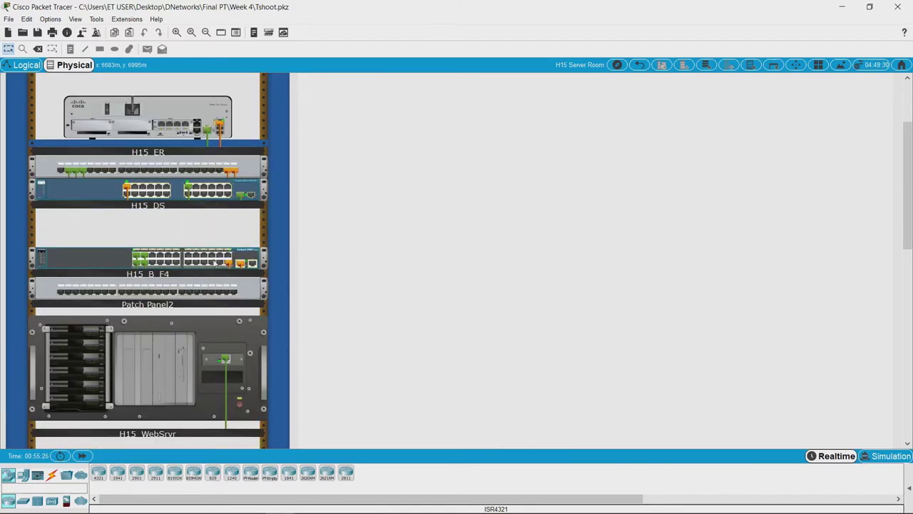
{"action": "mouse_move", "coordinate": [229, 266]}
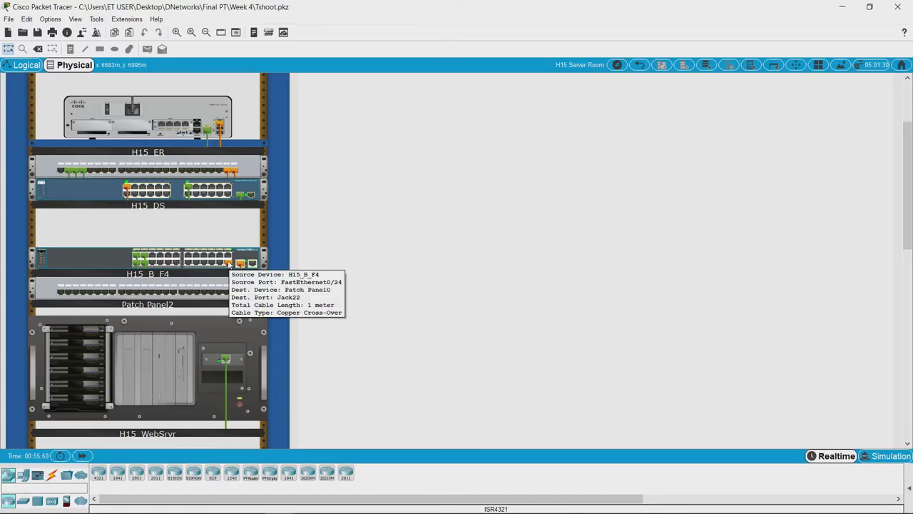
{"action": "left_click", "coordinate": [19, 64]}
Step: Review the H15_B_F4 switch's FastEthernet0/24 port configuration, then open the H15F1 router
{"action": "left_click", "coordinate": [175, 224]}
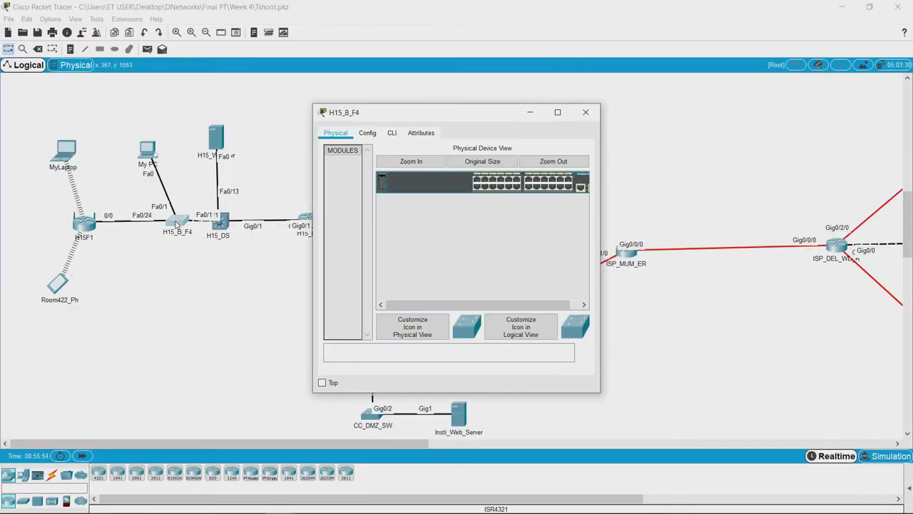
{"action": "left_click", "coordinate": [367, 136]}
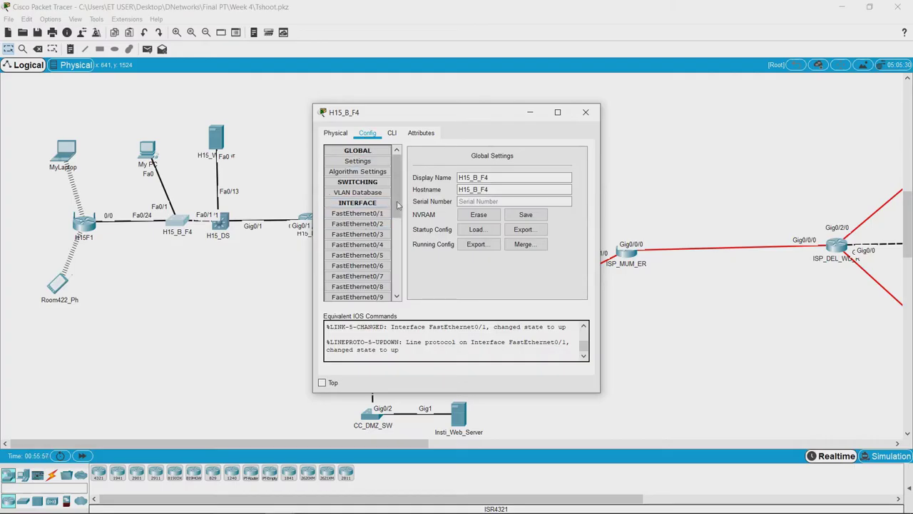
{"action": "left_click_drag", "start_coordinate": [398, 207], "coordinate": [401, 282]}
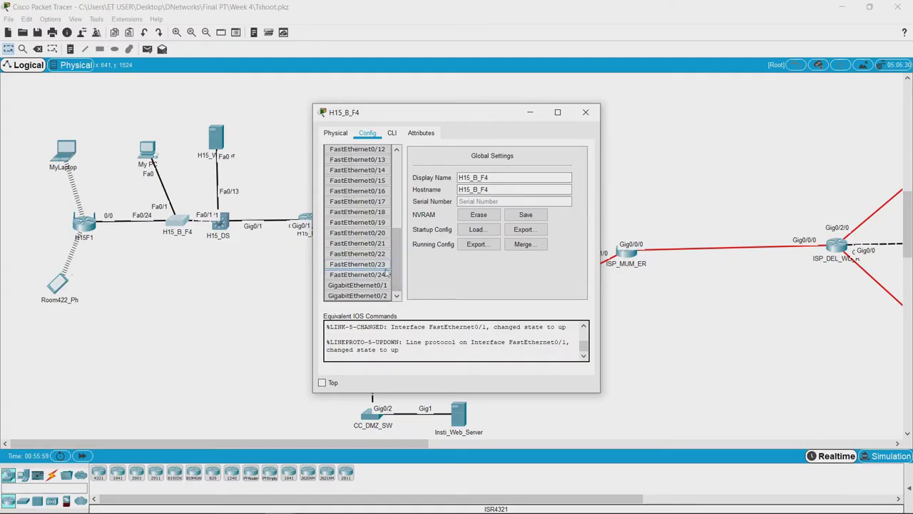
{"action": "left_click", "coordinate": [384, 275]}
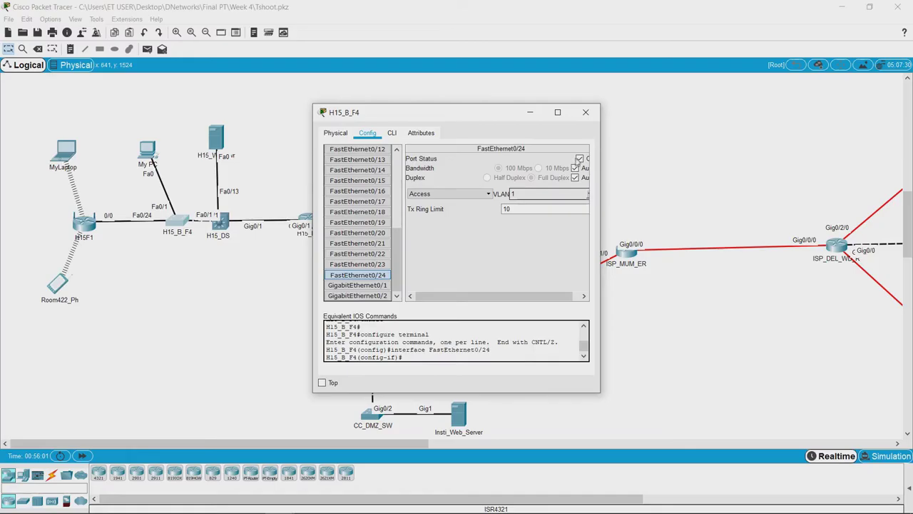
{"action": "left_click", "coordinate": [585, 112]}
{"action": "left_click", "coordinate": [84, 224]}
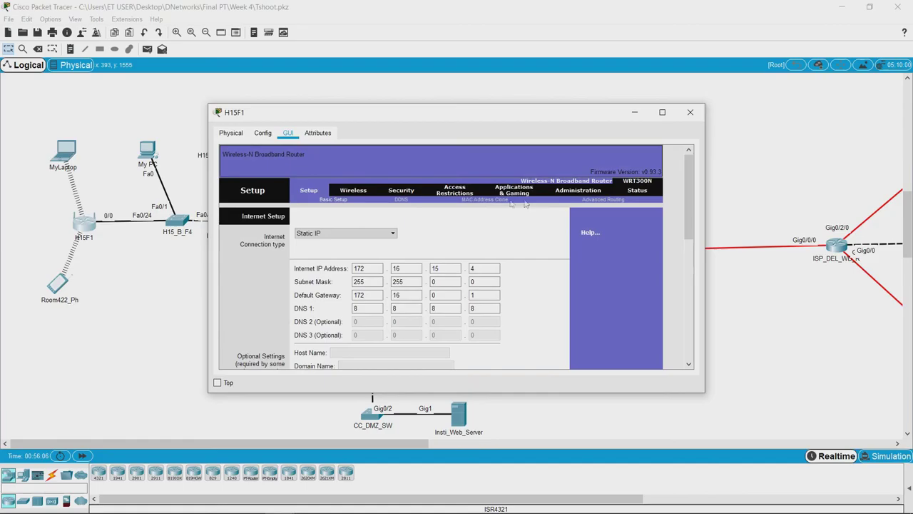
Step: Review H15F1's Internet settings and GUI DHCP settings (192.168.0.1, 255.255.255.252), then reopen MyLaptop
{"action": "left_click", "coordinate": [262, 133]}
{"action": "left_click", "coordinate": [230, 133]}
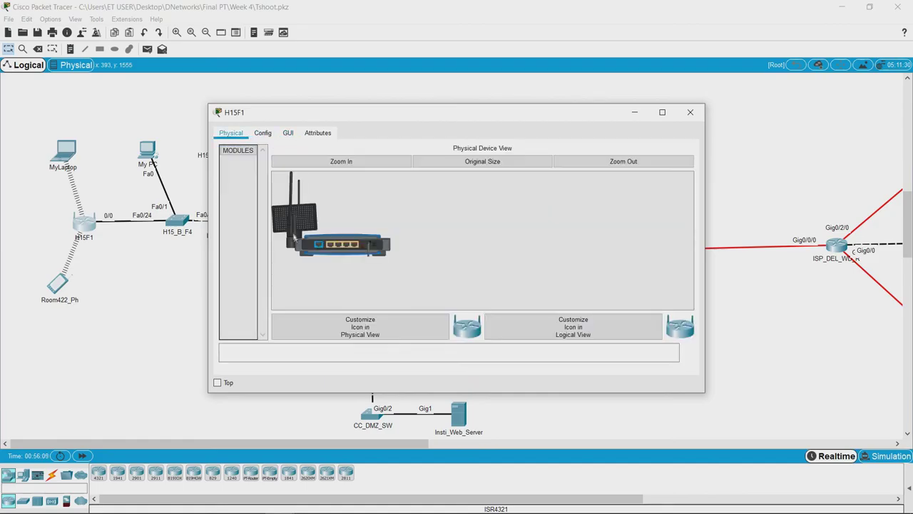
{"action": "left_click", "coordinate": [261, 133]}
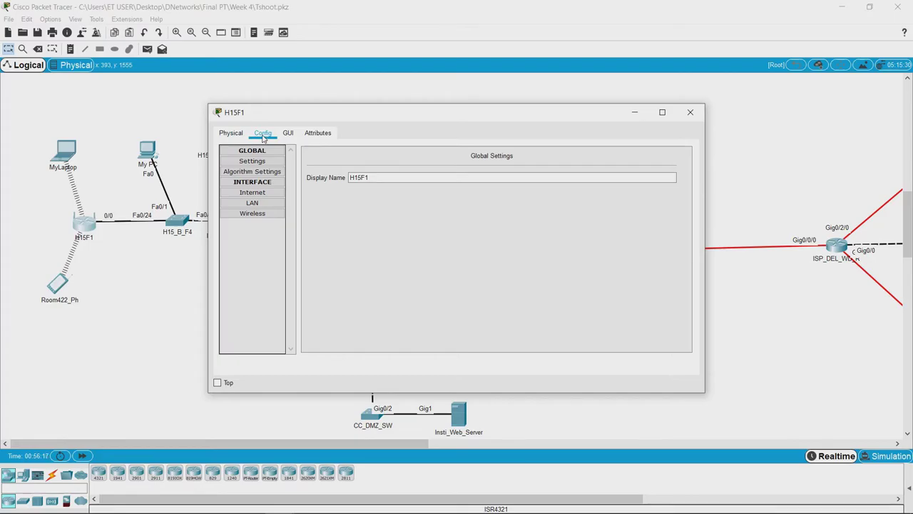
{"action": "left_click", "coordinate": [266, 192]}
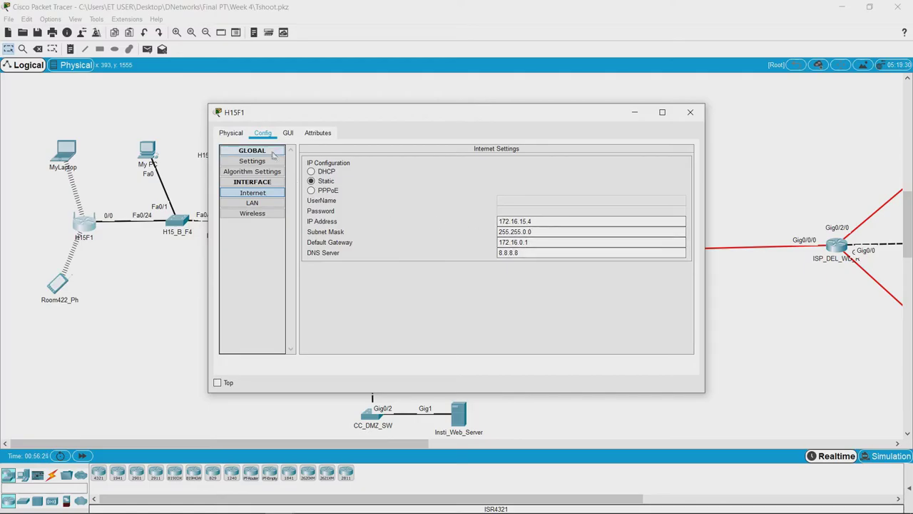
{"action": "left_click", "coordinate": [289, 135]}
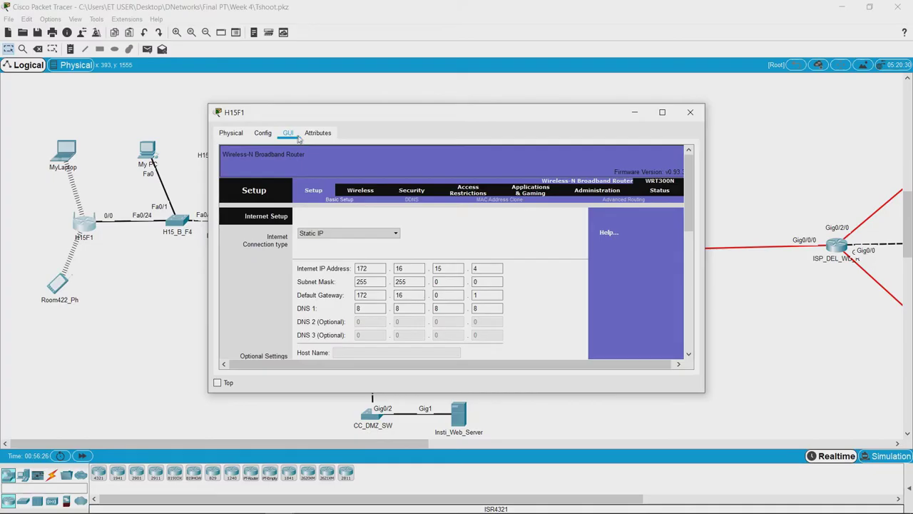
{"action": "left_click_drag", "start_coordinate": [689, 214], "coordinate": [680, 319]}
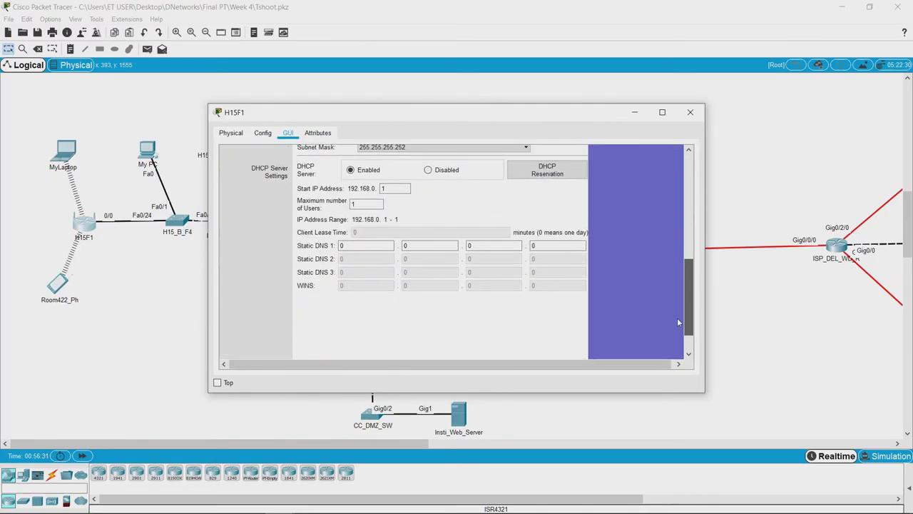
{"action": "scroll", "coordinate": [525, 248], "scroll_direction": "up", "scroll_amount": 10}
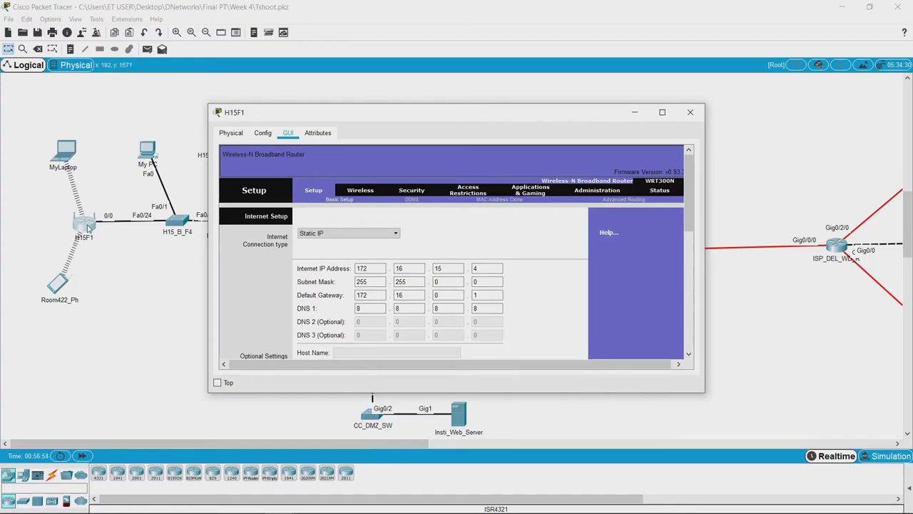
{"action": "left_click", "coordinate": [67, 160]}
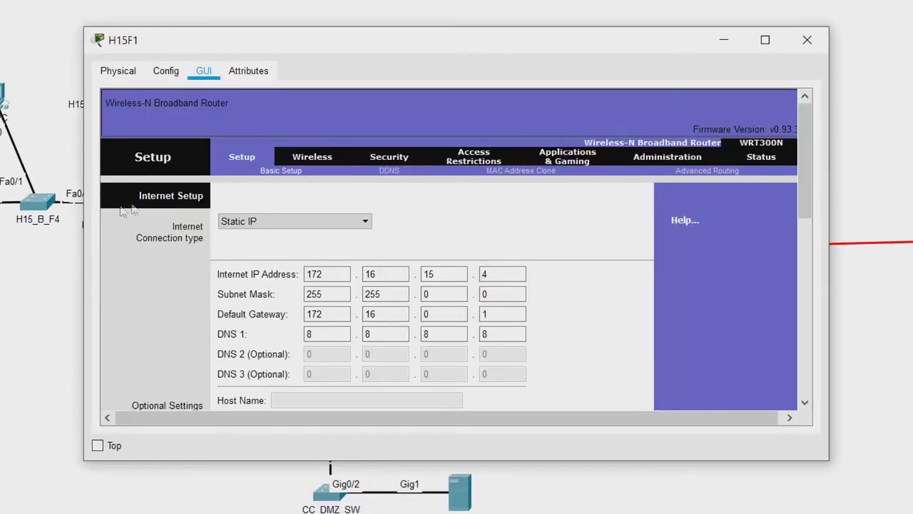
{"action": "left_click_drag", "start_coordinate": [811, 172], "coordinate": [814, 302]}
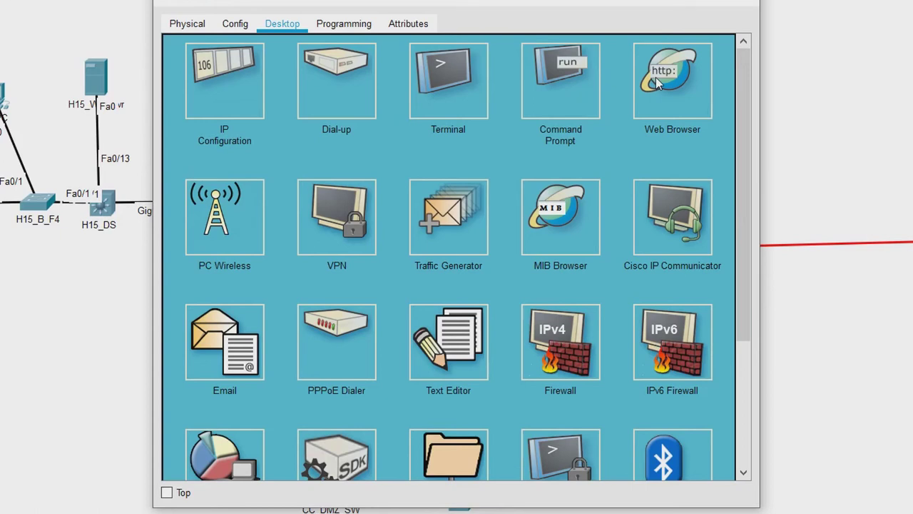
Step: Ping 192.168.0.1 from MyLaptop's Command Prompt; the requests time out
{"action": "left_click", "coordinate": [538, 84]}
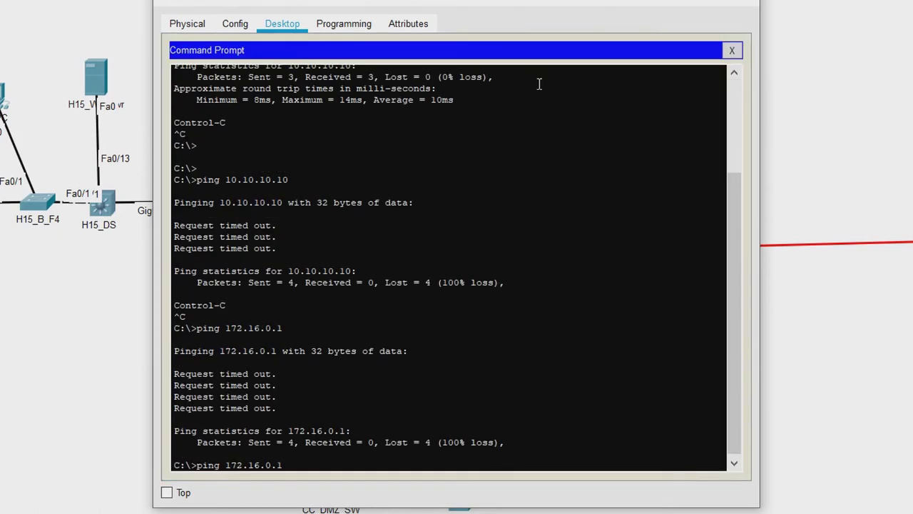
{"action": "key", "text": "BackSpace"}
{"action": "key", "text": "BackSpace"}
{"action": "key", "text": "BackSpace"}
{"action": "key", "text": "BackSpace"}
{"action": "key", "text": "BackSpace"}
{"action": "key", "text": "BackSpace"}
{"action": "key", "text": "BackSpace"}
{"action": "type", "text": "192.168.0.1"}
{"action": "key", "text": "Return"}
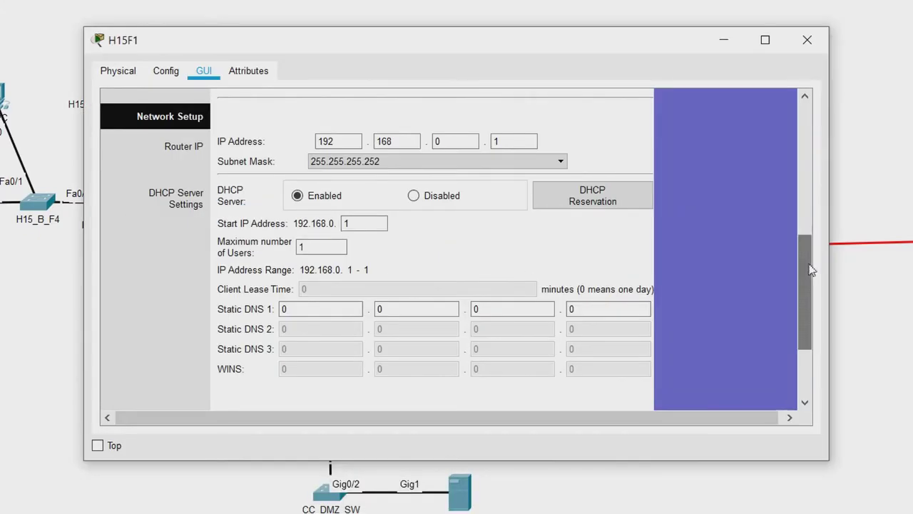
{"action": "left_click_drag", "start_coordinate": [805, 263], "coordinate": [800, 198]}
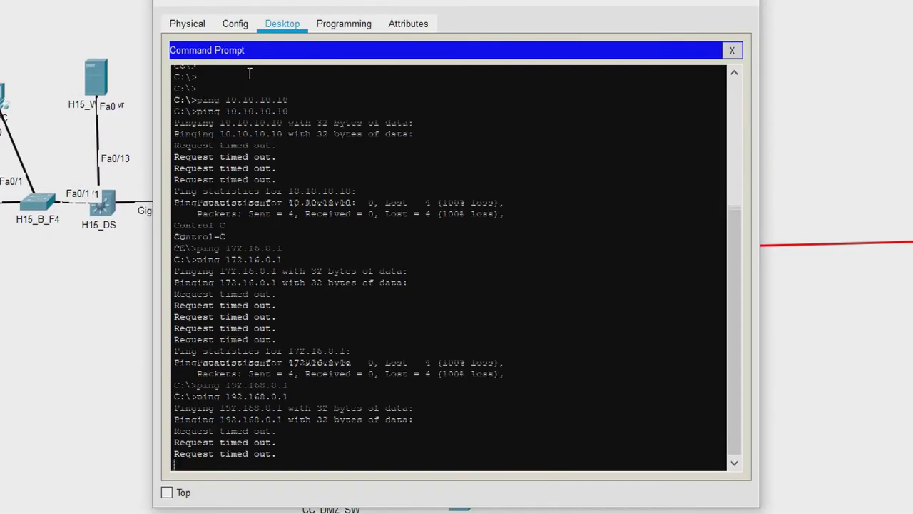
Step: Toggle the laptop's wireless IP configuration from Static back to DHCP; it still gets an APIPA address
{"action": "left_click", "coordinate": [734, 50]}
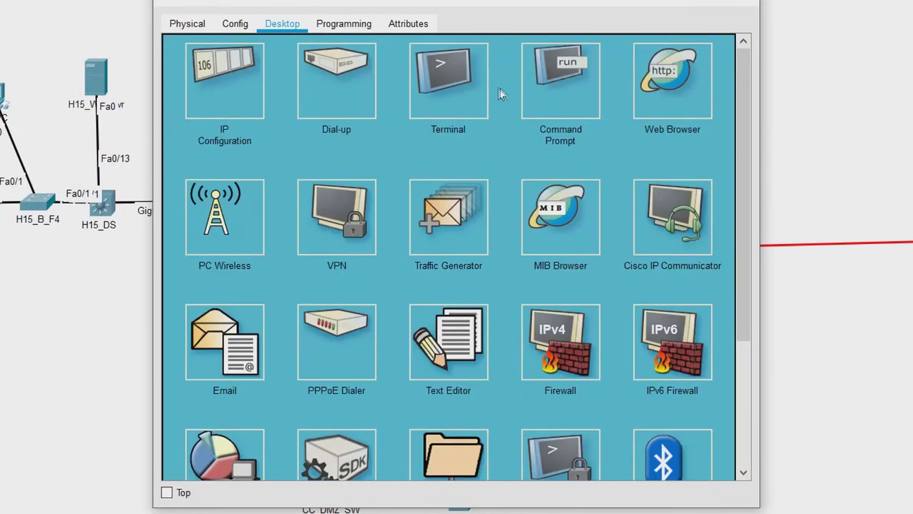
{"action": "left_click", "coordinate": [234, 86]}
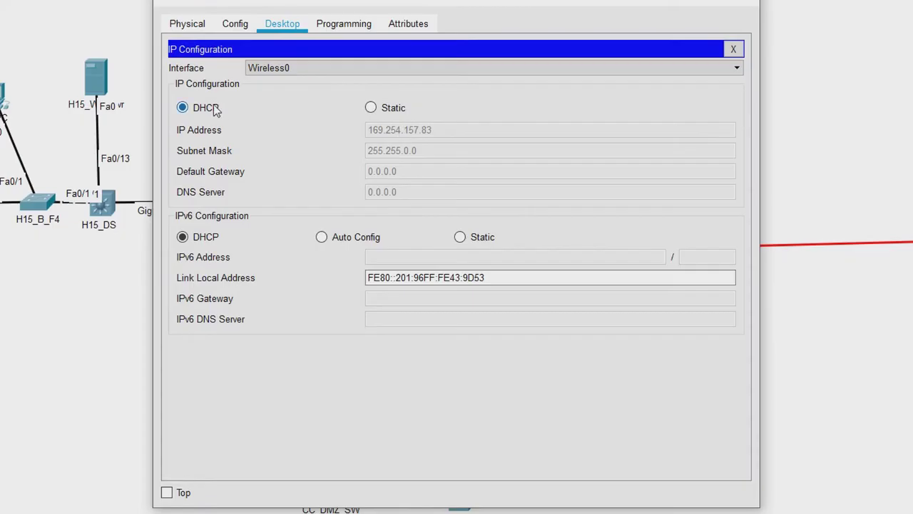
{"action": "left_click", "coordinate": [385, 111]}
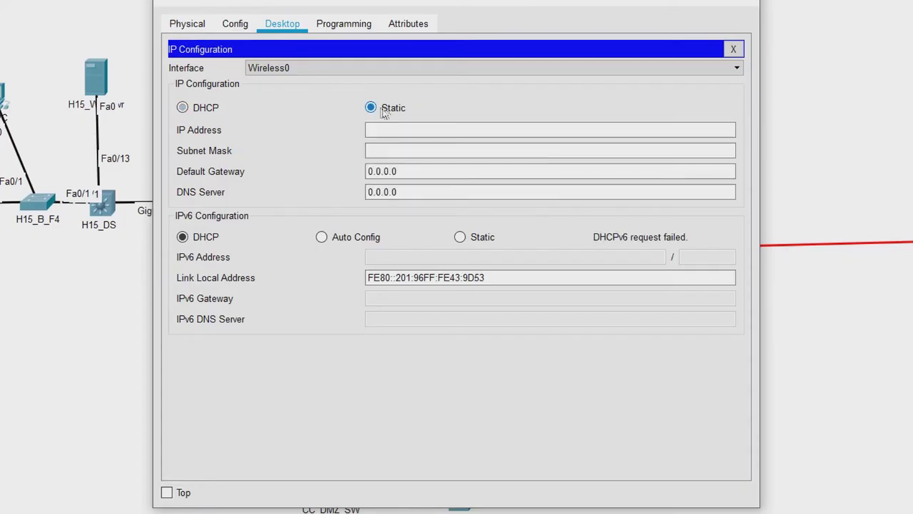
{"action": "left_click", "coordinate": [207, 108]}
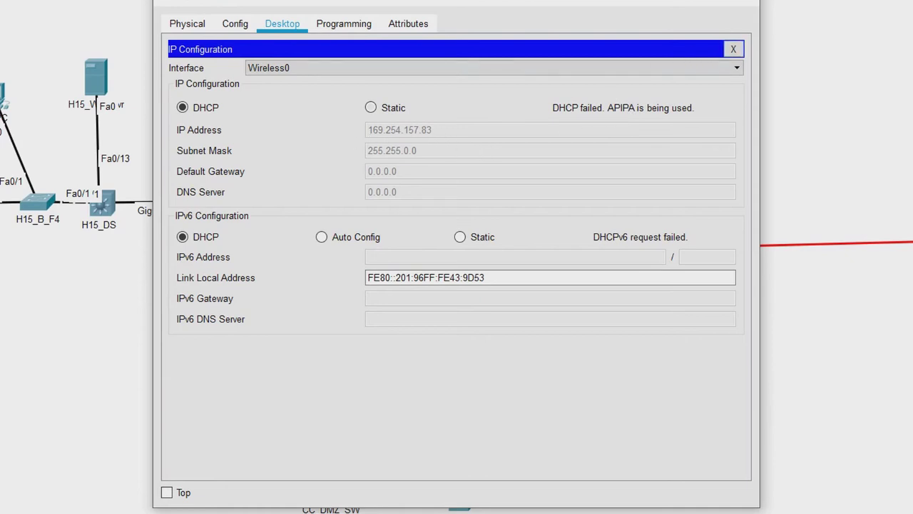
{"action": "left_click", "coordinate": [733, 48]}
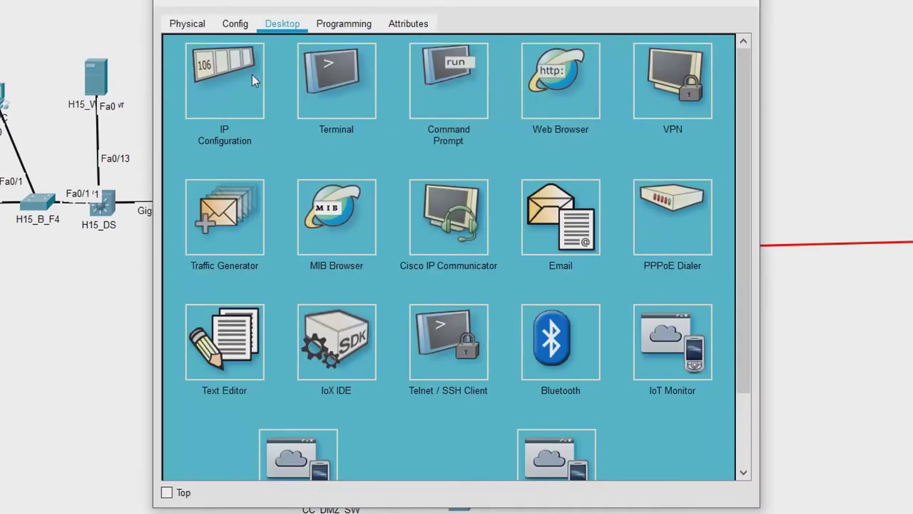
{"action": "left_click", "coordinate": [250, 77]}
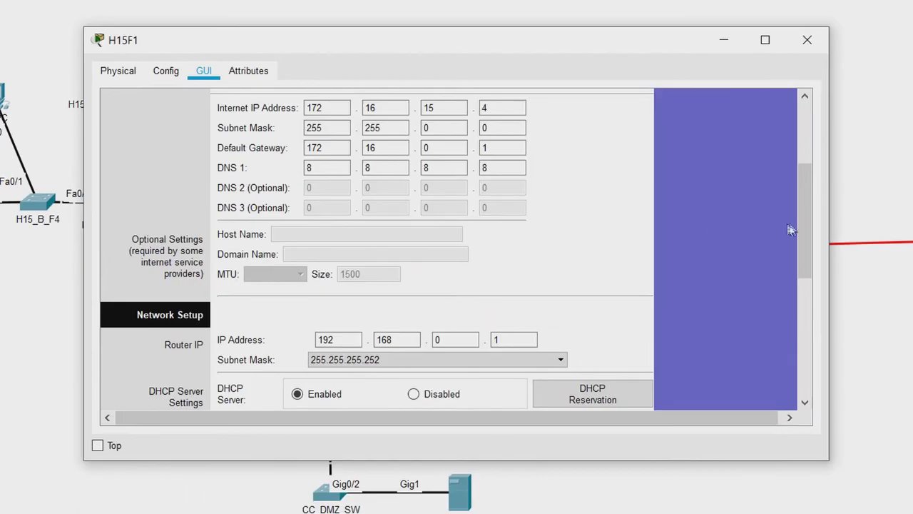
Step: Set H15F1's LAN subnet mask to 255.255.255.0
{"action": "left_click_drag", "start_coordinate": [813, 223], "coordinate": [803, 288]}
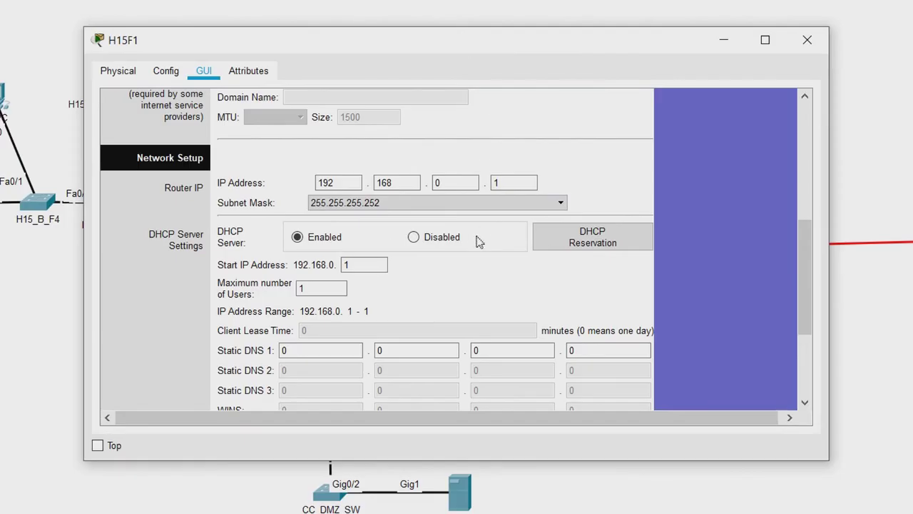
{"action": "left_click", "coordinate": [473, 204]}
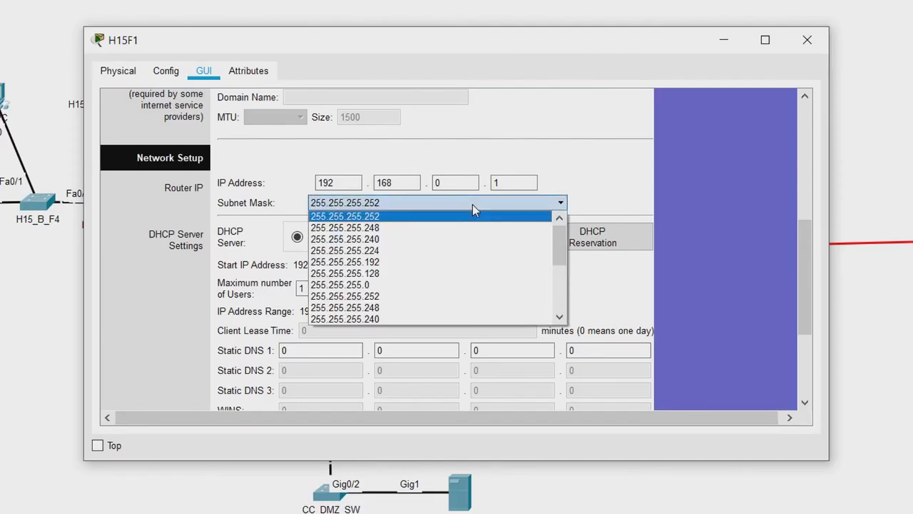
{"action": "scroll", "coordinate": [441, 240], "scroll_direction": "down", "scroll_amount": 5}
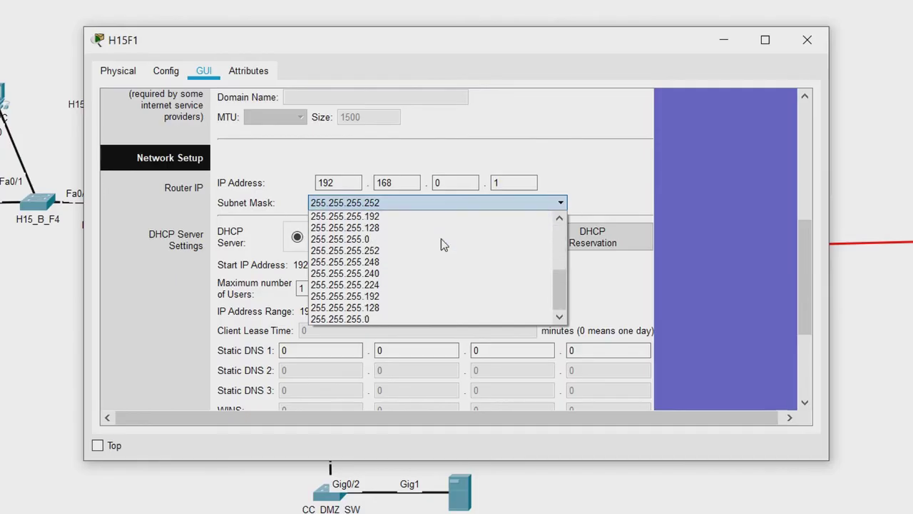
{"action": "scroll", "coordinate": [441, 239], "scroll_direction": "up", "scroll_amount": 2}
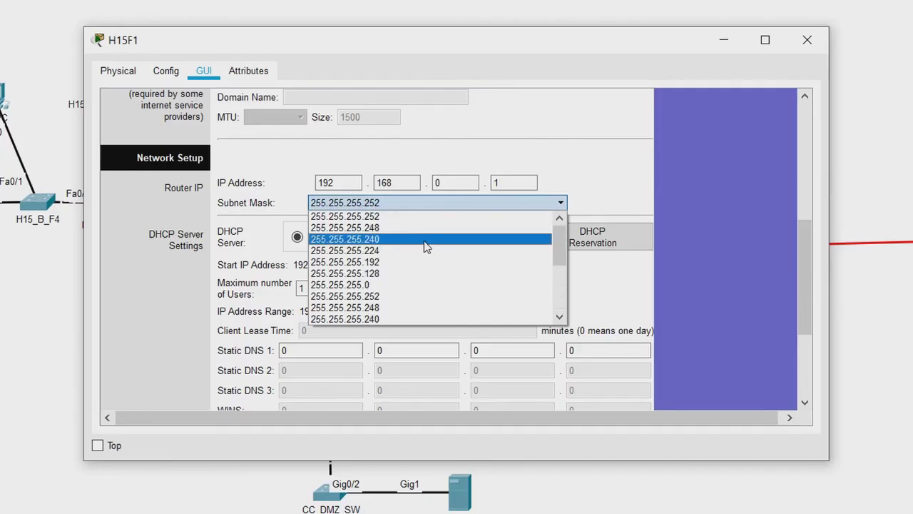
{"action": "left_click", "coordinate": [385, 285]}
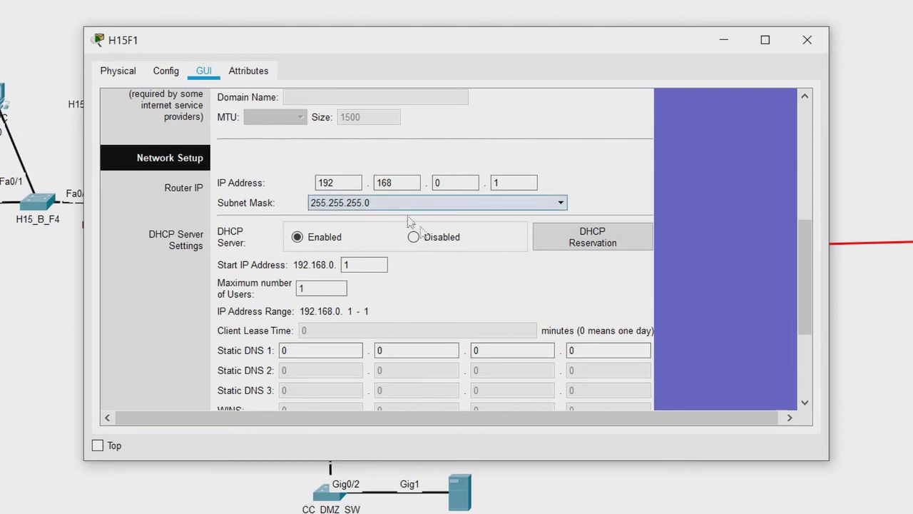
Step: Start the DHCP pool at 192.168.0.100 with 50 maximum users and save the settings
{"action": "left_click", "coordinate": [365, 265]}
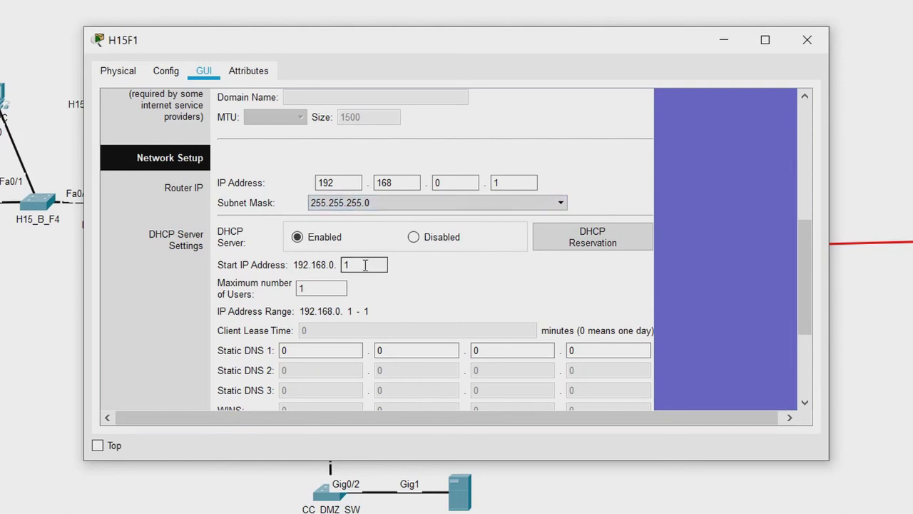
{"action": "type", "text": "00"}
{"action": "left_click", "coordinate": [319, 293]}
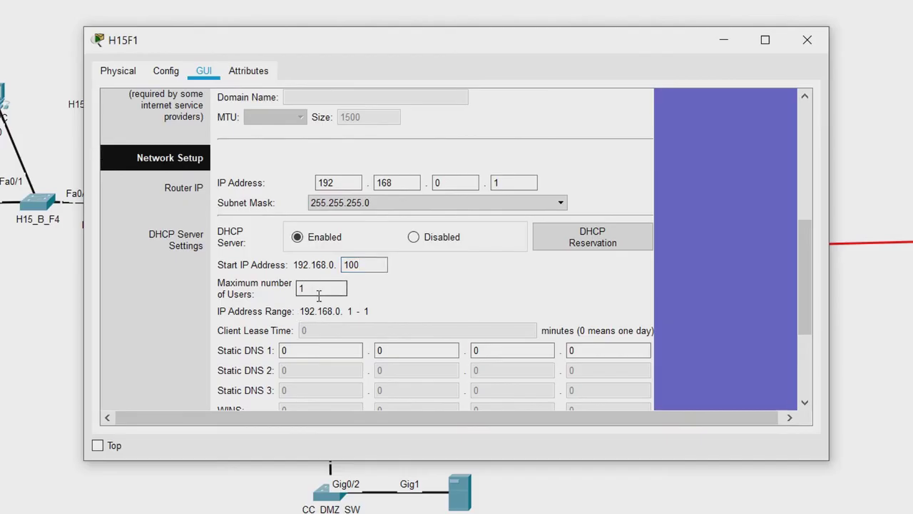
{"action": "type", "text": "50"}
{"action": "left_click", "coordinate": [424, 291]}
{"action": "left_click", "coordinate": [378, 206]}
{"action": "scroll", "coordinate": [805, 271], "scroll_direction": "down", "scroll_amount": 3}
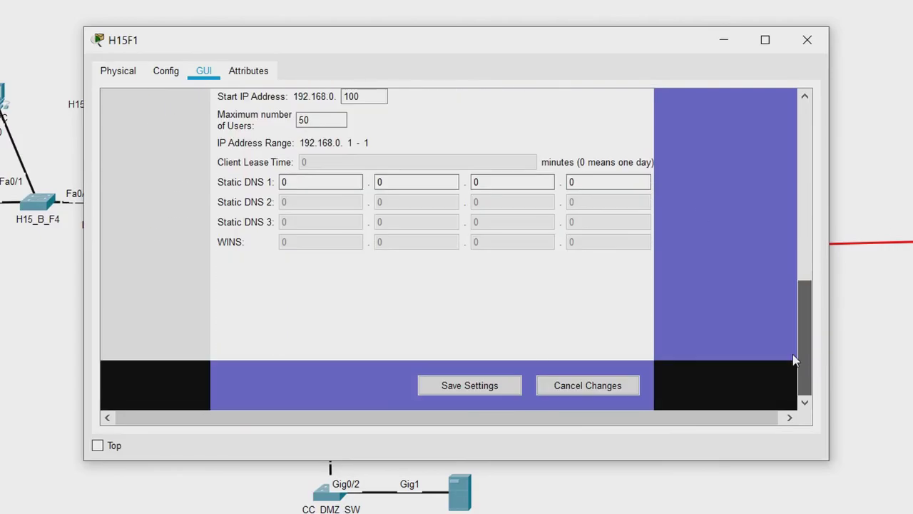
{"action": "left_click", "coordinate": [474, 378]}
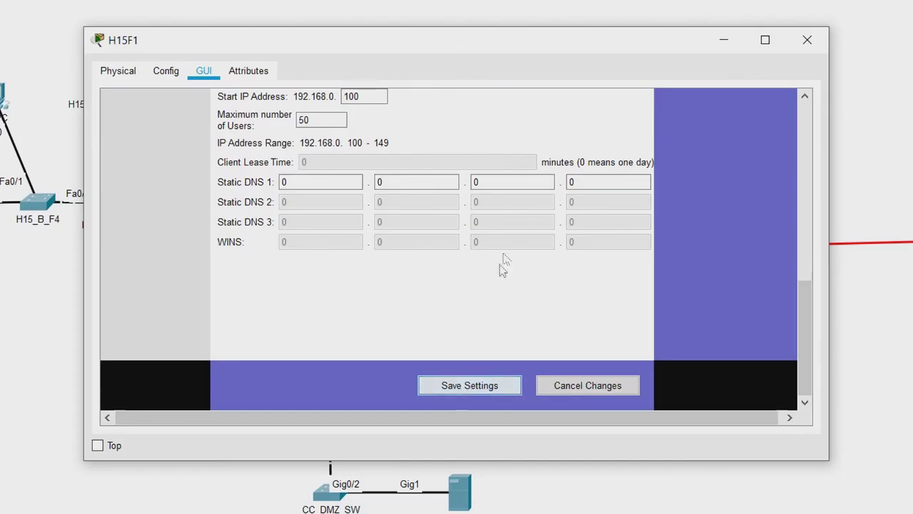
{"action": "left_click", "coordinate": [807, 39]}
Step: Renew the wireless device's DHCP lease to obtain 192.168.0.105 with gateway 192.168.0.1
{"action": "left_click", "coordinate": [3, 96]}
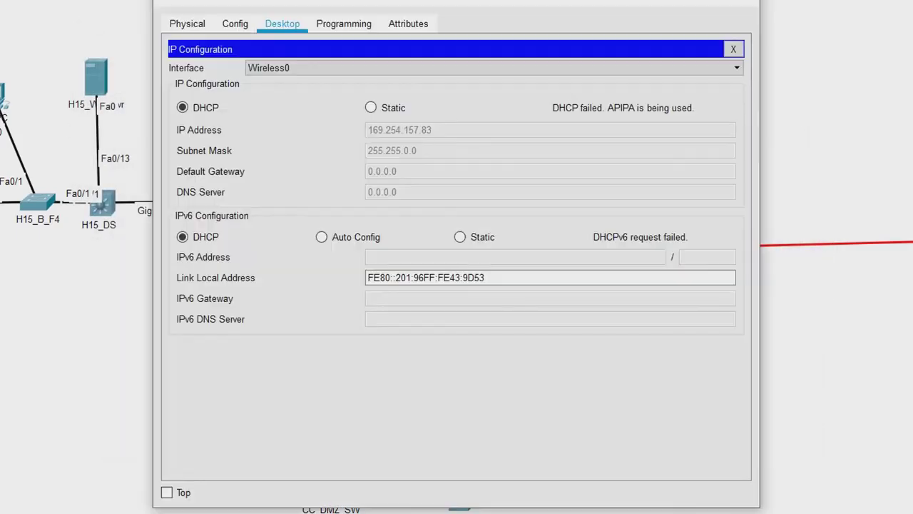
{"action": "left_click", "coordinate": [374, 109]}
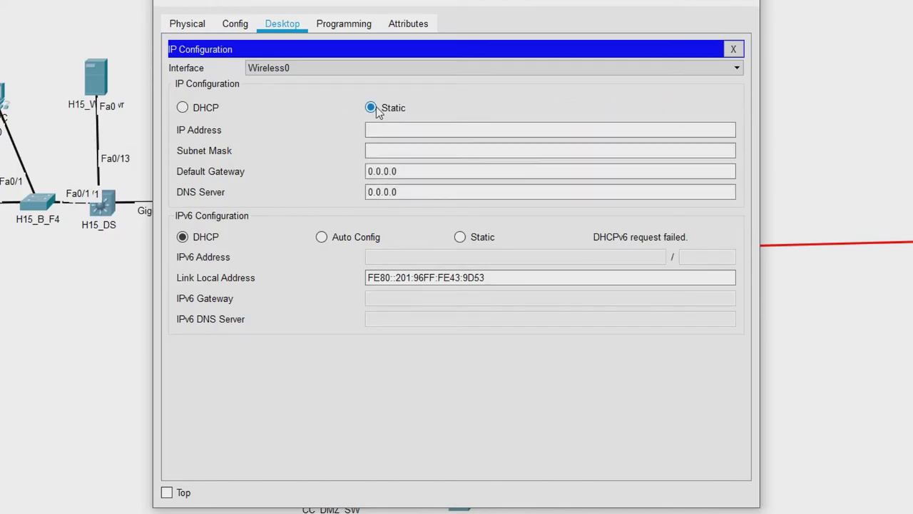
{"action": "left_click", "coordinate": [182, 108]}
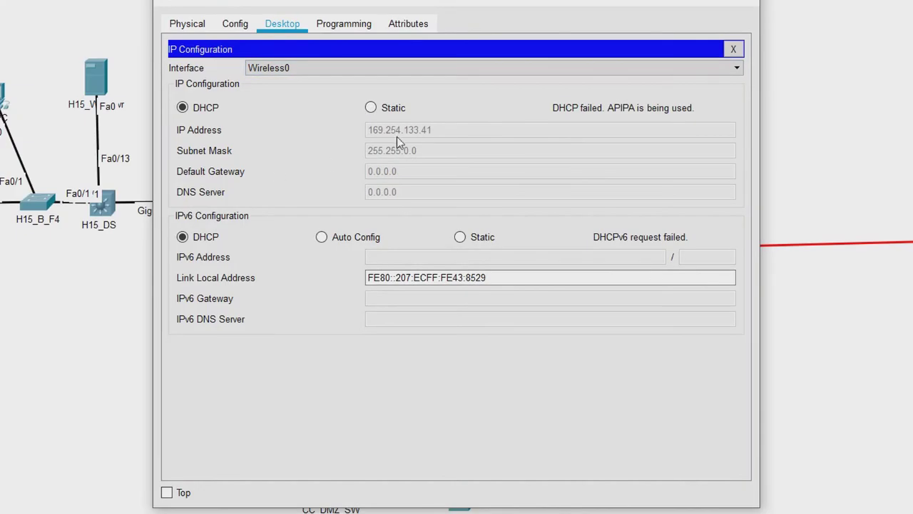
{"action": "left_click", "coordinate": [383, 110]}
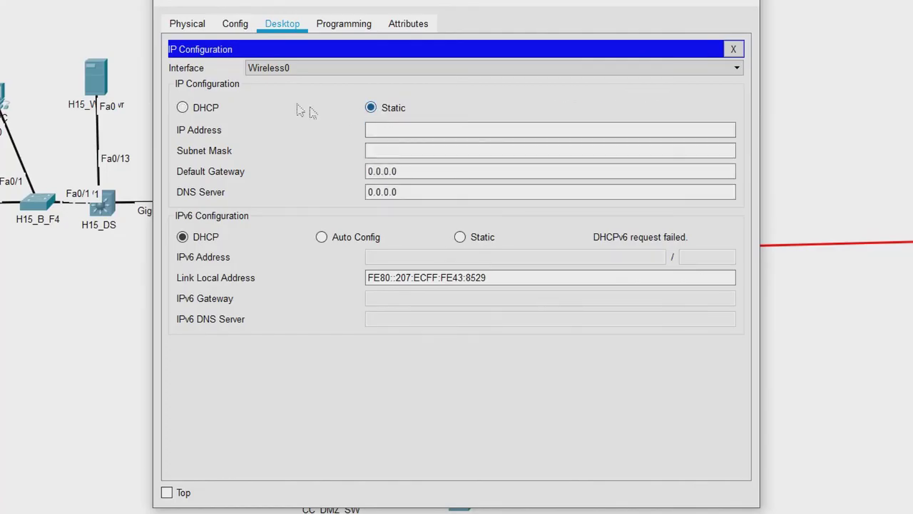
{"action": "left_click", "coordinate": [205, 108]}
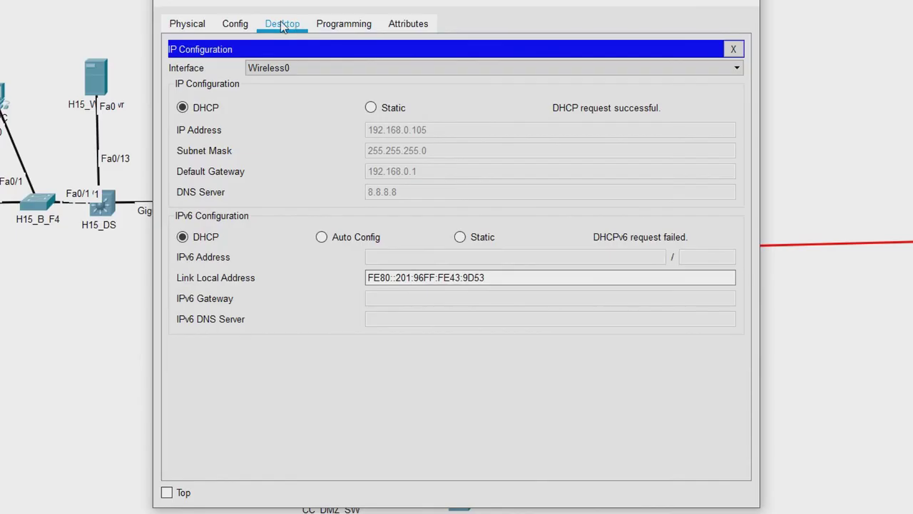
Step: Ping 192.168.0.1 and 172.16.0.1 from the device's command prompt
{"action": "left_click", "coordinate": [733, 50]}
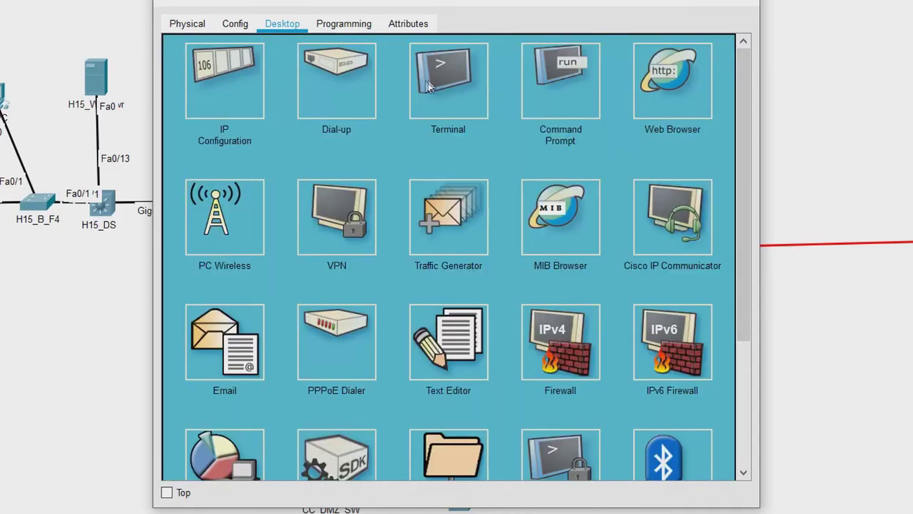
{"action": "left_click", "coordinate": [563, 89]}
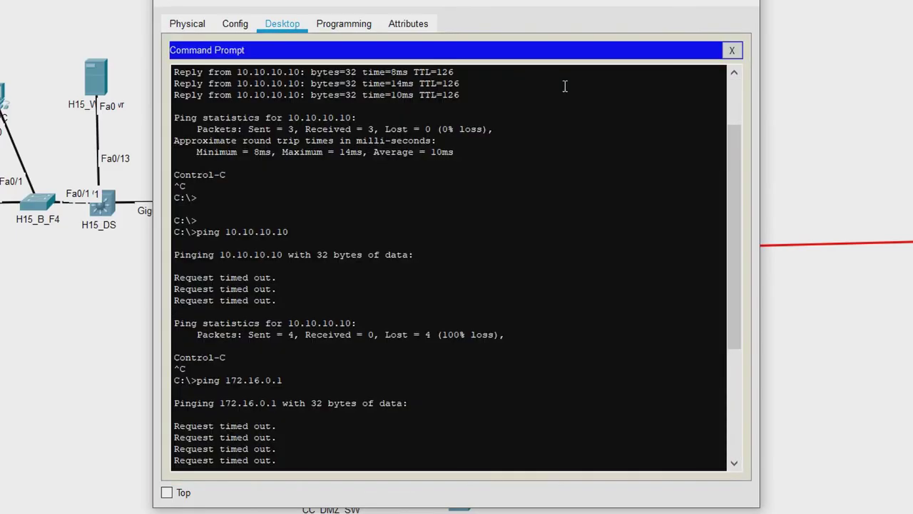
{"action": "key", "text": "Up"}
{"action": "key", "text": "BackSpace"}
{"action": "key", "text": "BackSpace"}
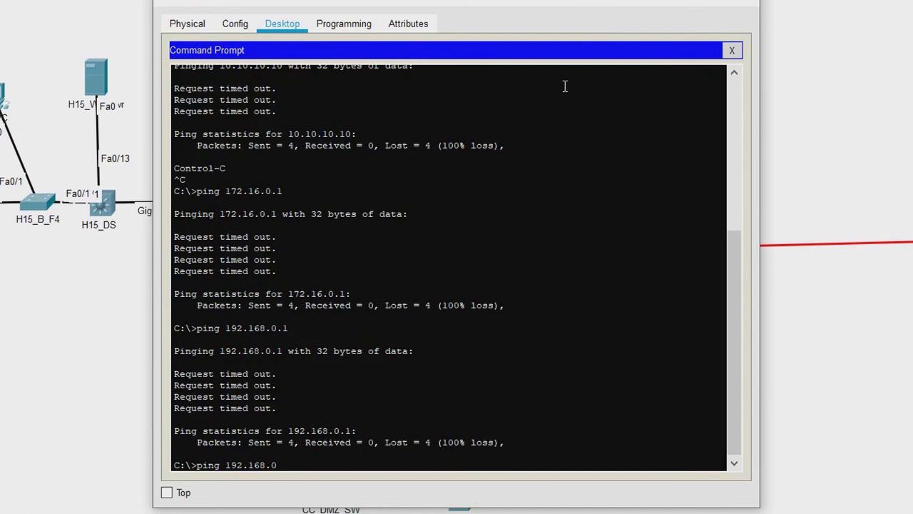
{"action": "type", "text": ".1"}
{"action": "key", "text": "Return"}
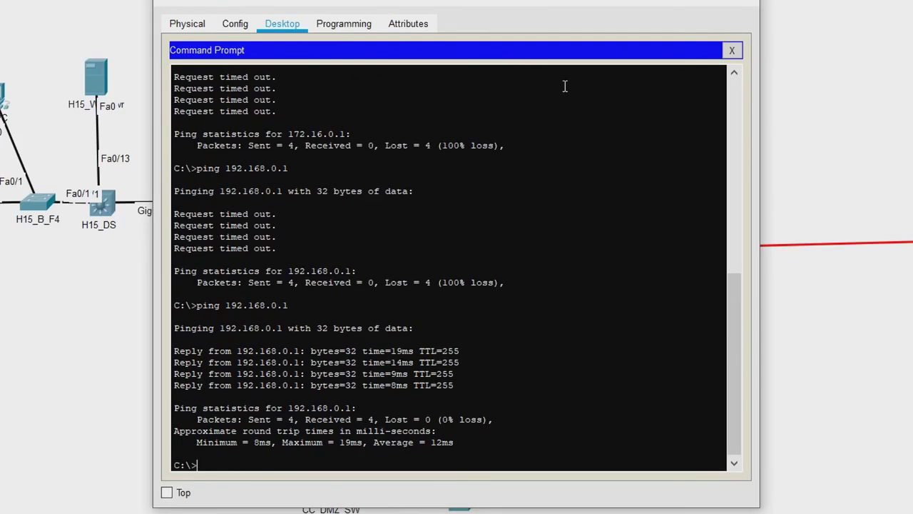
{"action": "key", "text": "Up"}
{"action": "key", "text": "Up"}
{"action": "key", "text": "Up"}
{"action": "key", "text": "Return"}
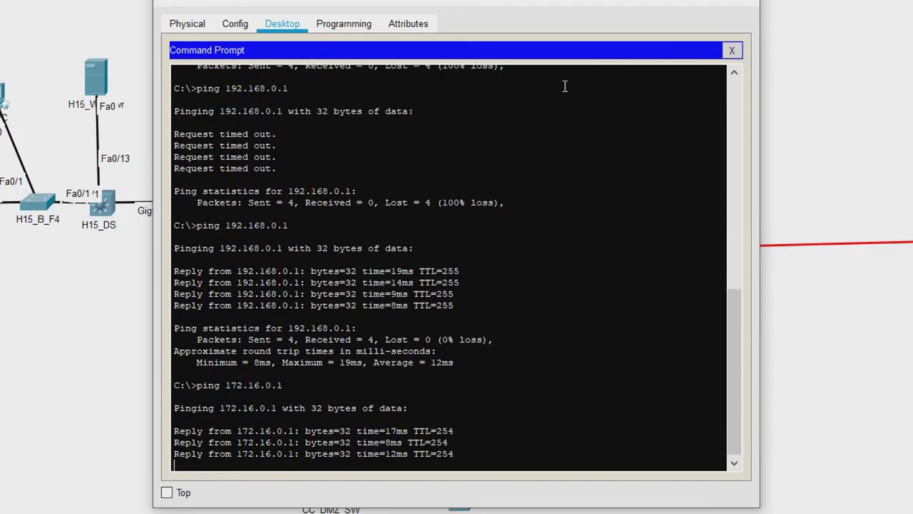
Step: Ping the web server at 10.10.10.10
{"action": "key", "text": "Up"}
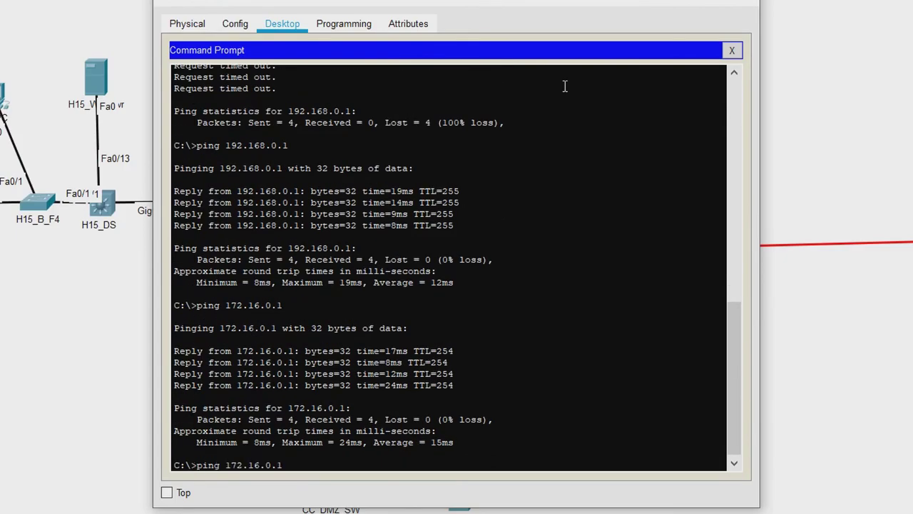
{"action": "key", "text": "Up"}
{"action": "key", "text": "Down"}
{"action": "key", "text": "BackSpace"}
{"action": "key", "text": "BackSpace"}
{"action": "key", "text": "BackSpace"}
{"action": "key", "text": "BackSpace"}
{"action": "key", "text": "BackSpace"}
{"action": "key", "text": "BackSpace"}
{"action": "key", "text": "BackSpace"}
{"action": "key", "text": "BackSpace"}
{"action": "key", "text": "BackSpace"}
{"action": "type", "text": "10.10.10.10"}
{"action": "key", "text": "Return"}
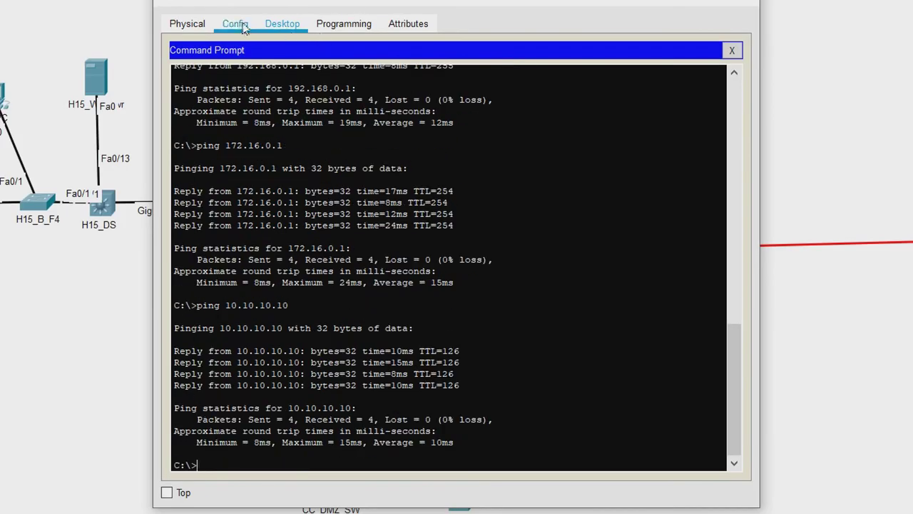
{"action": "left_click", "coordinate": [732, 51]}
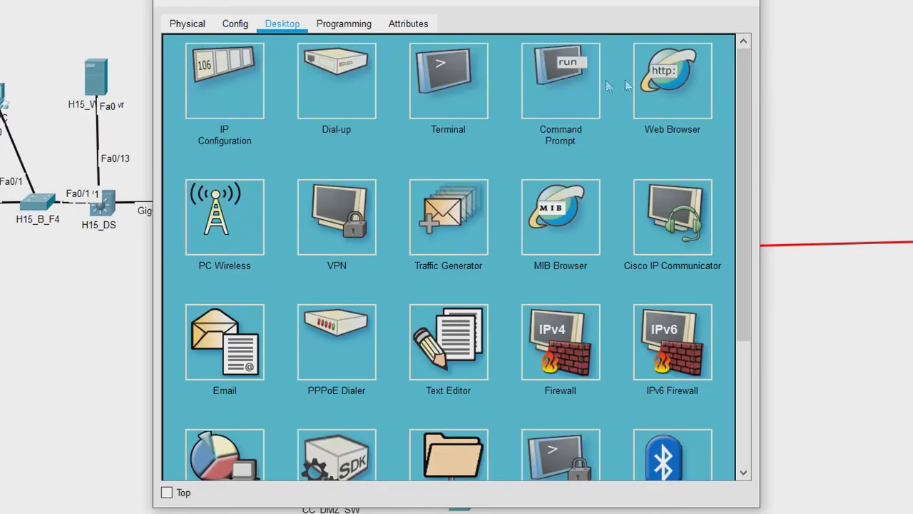
{"action": "left_click", "coordinate": [662, 84]}
{"action": "left_click", "coordinate": [297, 70]}
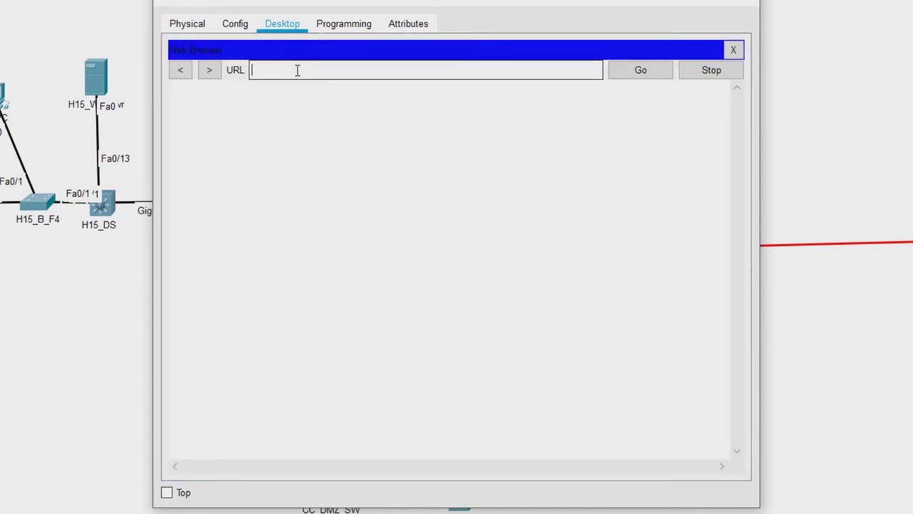
{"action": "type", "text": "10.10."}
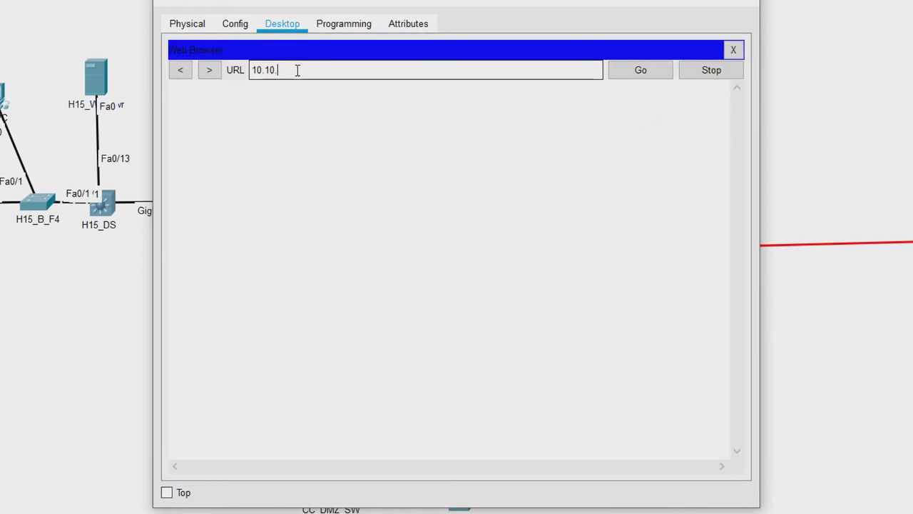
{"action": "type", "text": "10.10"}
{"action": "key", "text": "Return"}
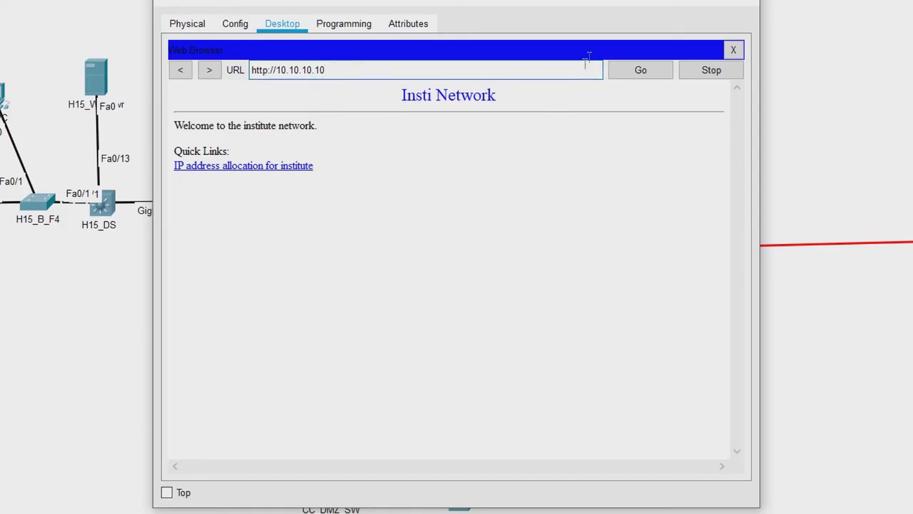
{"action": "left_click", "coordinate": [733, 51]}
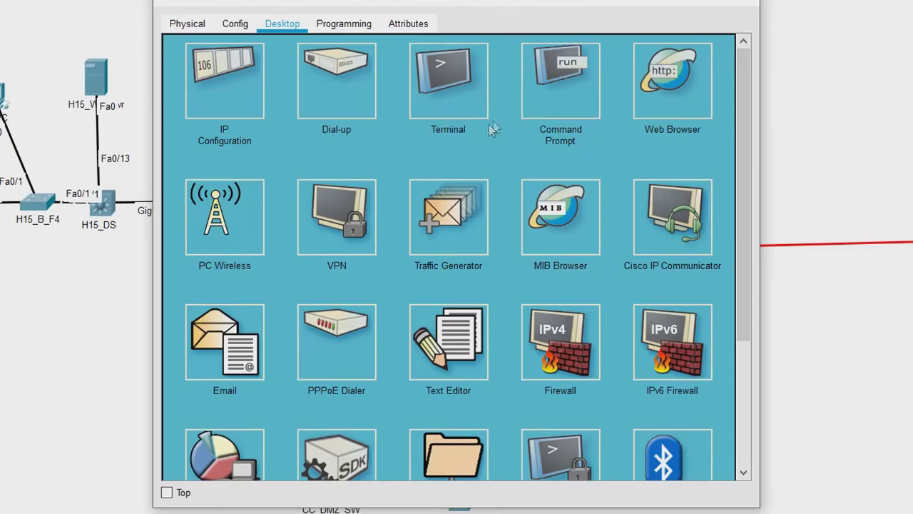
{"action": "left_click", "coordinate": [739, 6]}
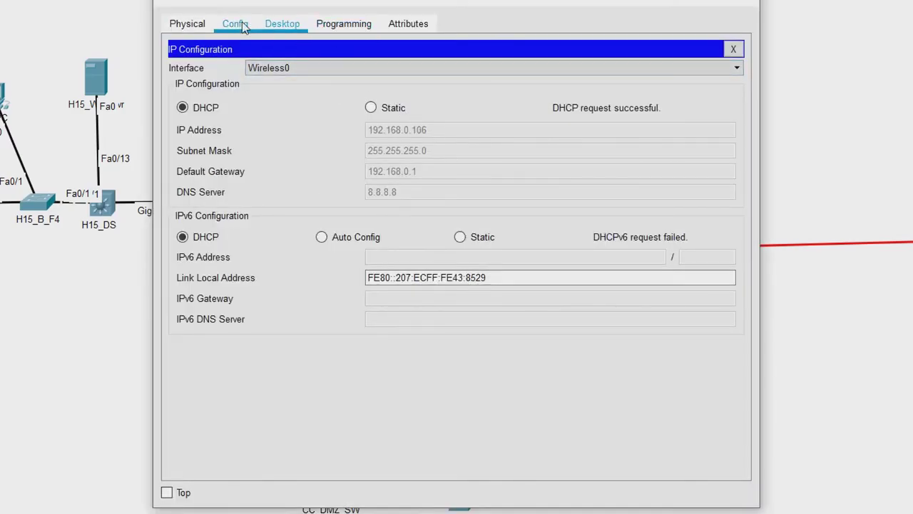
Step: Load 10.10.10.10 in the second device's web browser and return to the topology
{"action": "left_click", "coordinate": [732, 49]}
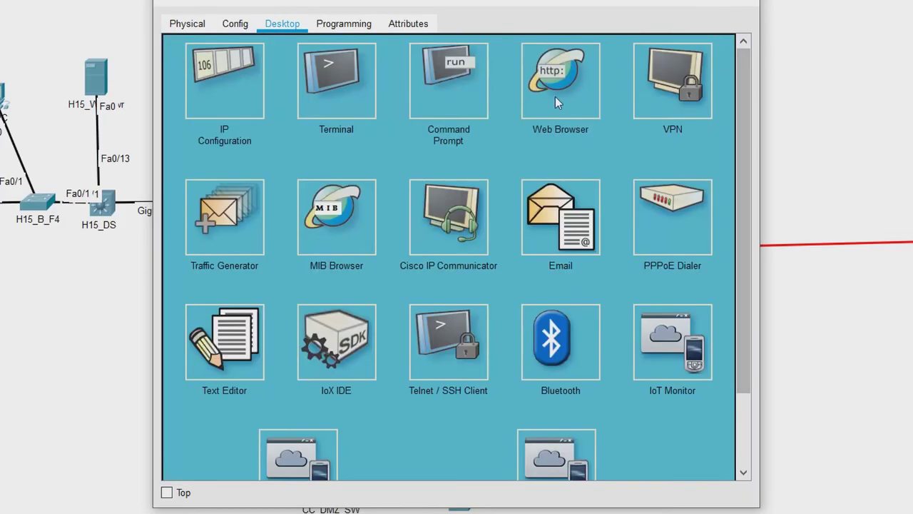
{"action": "left_click", "coordinate": [555, 96]}
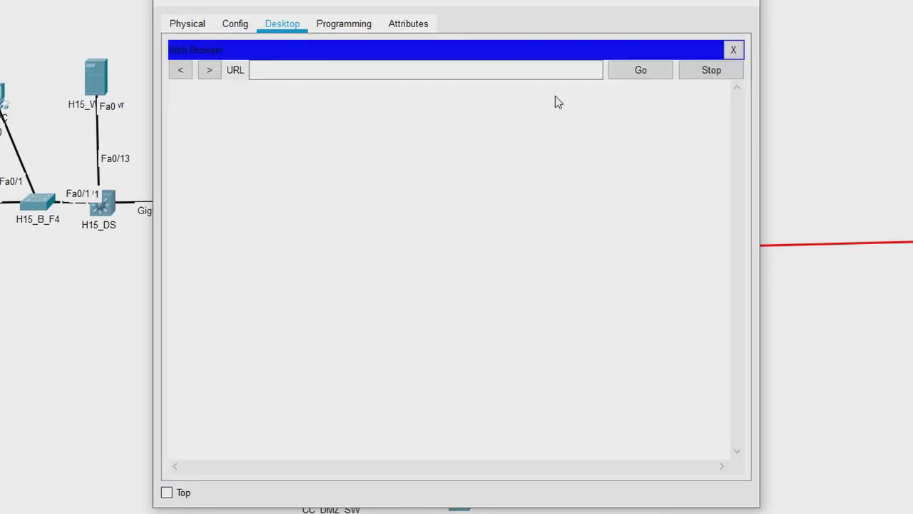
{"action": "left_click", "coordinate": [477, 74]}
{"action": "type", "text": "10.10.10."}
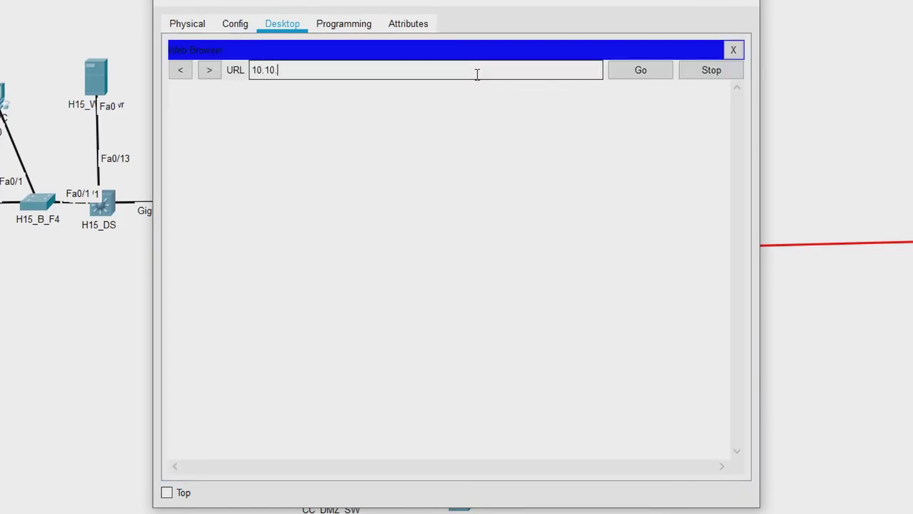
{"action": "type", "text": "10"}
{"action": "key", "text": "Return"}
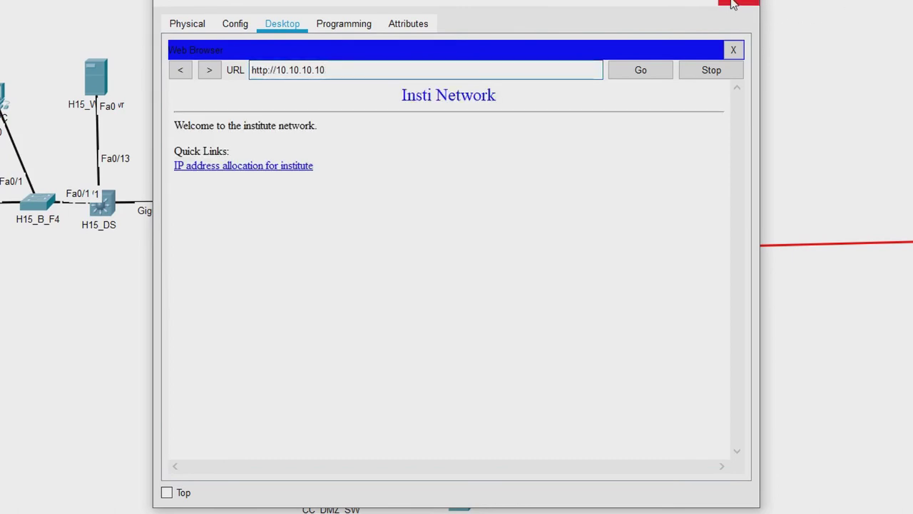
{"action": "left_click", "coordinate": [735, 49]}
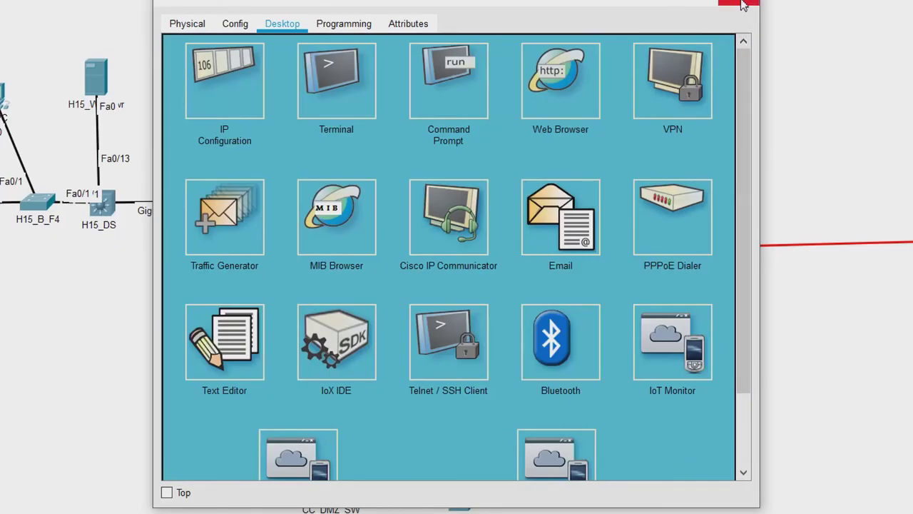
{"action": "left_click", "coordinate": [742, 5]}
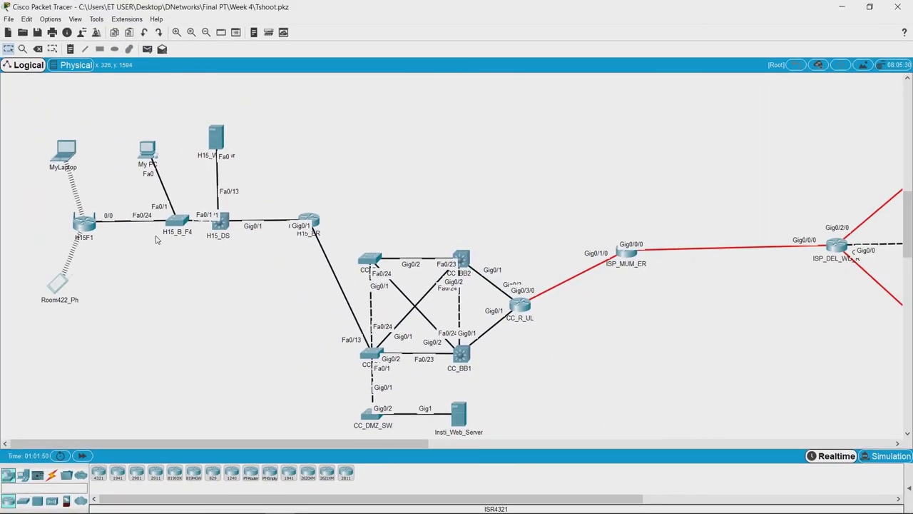